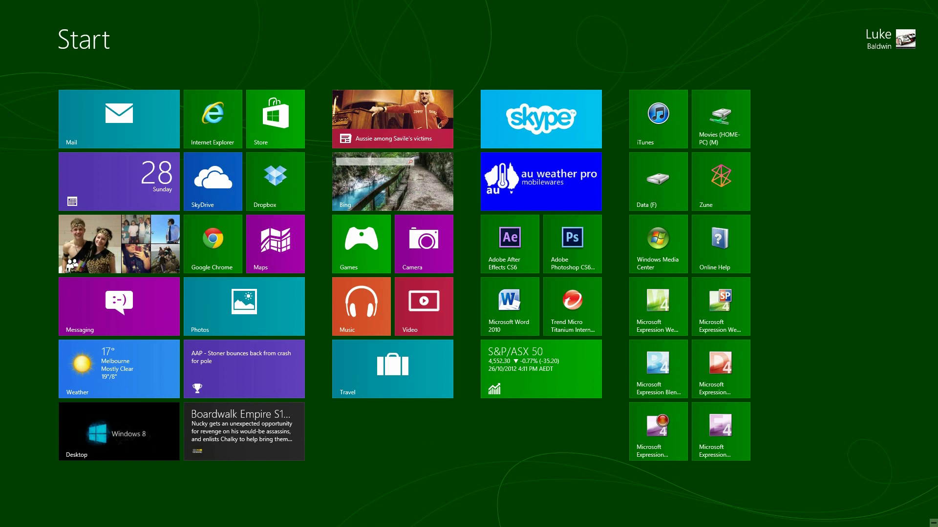
# - Show the charms bar and look through the Search, Share, Start, Devices and Settings charms
pyautogui.moveTo(933, 521)
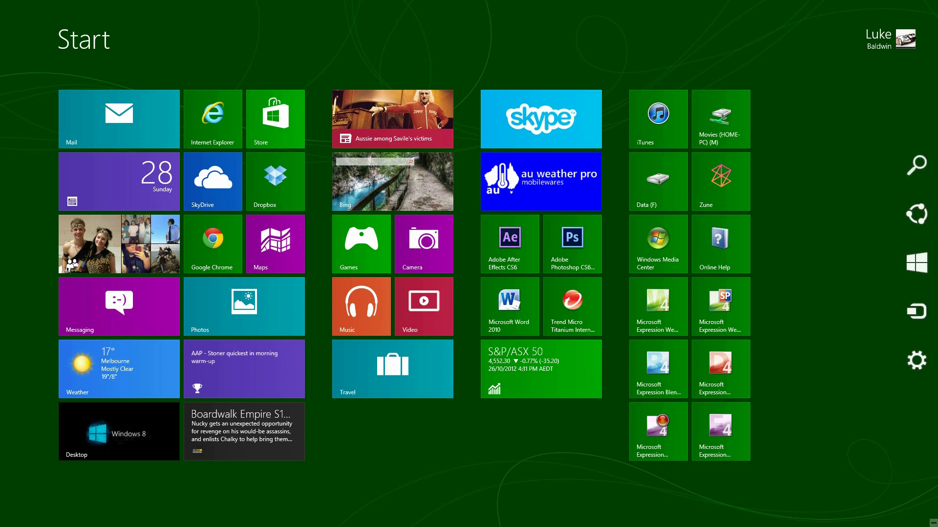
pyautogui.press('Down')
pyautogui.press('Down')
pyautogui.press('Down')
pyautogui.press('Down')
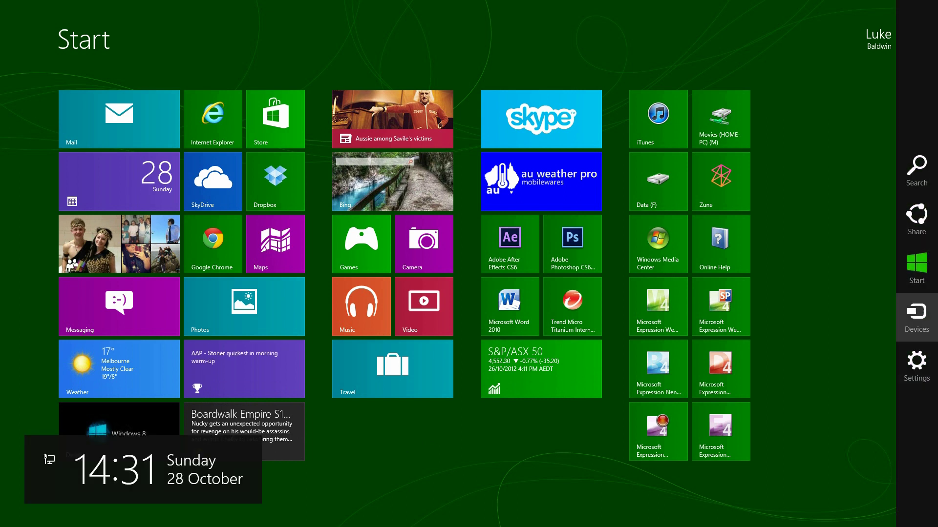
pyautogui.press('Up')
pyautogui.press('Up')
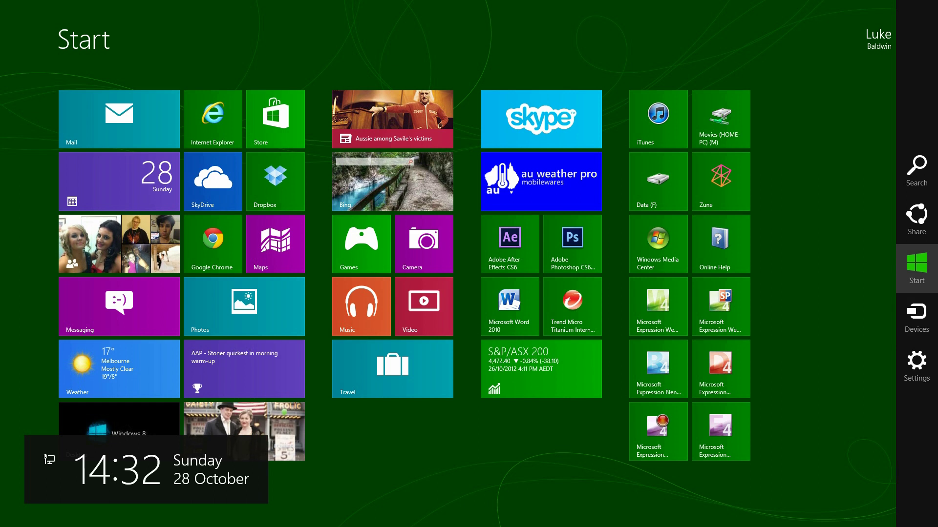
pyautogui.press('Up')
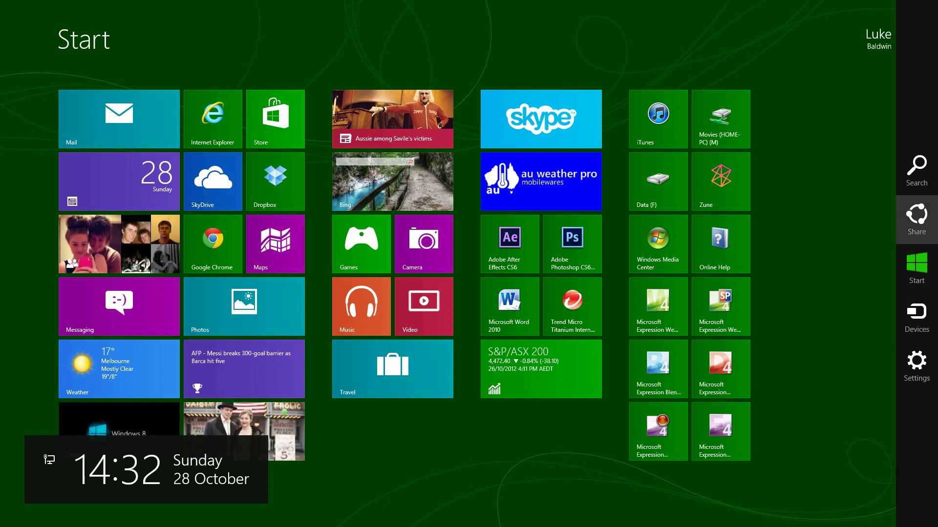
pyautogui.press('Up')
# - View the Devices charm for the Start screen and close it without choosing a device
pyautogui.press('Down')
pyautogui.press('Down')
pyautogui.press('Down')
pyautogui.press('Return')
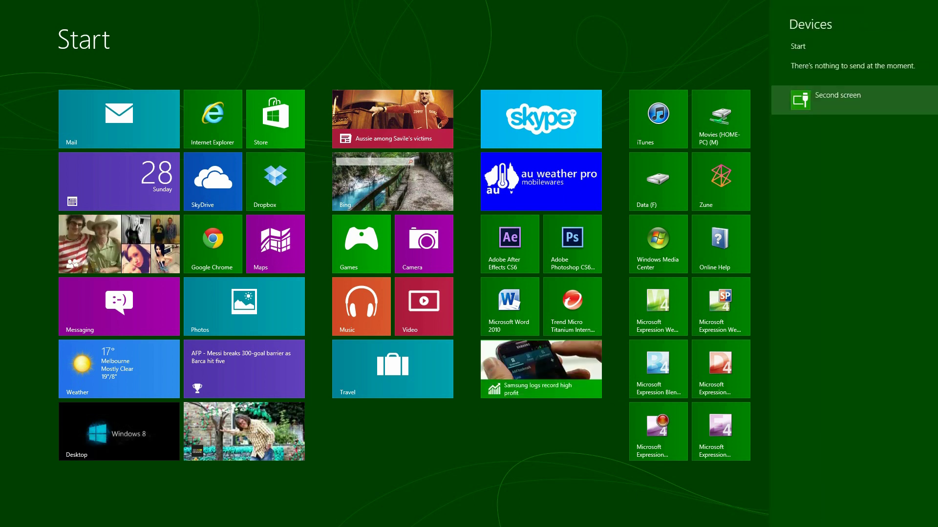
pyautogui.press('Escape')
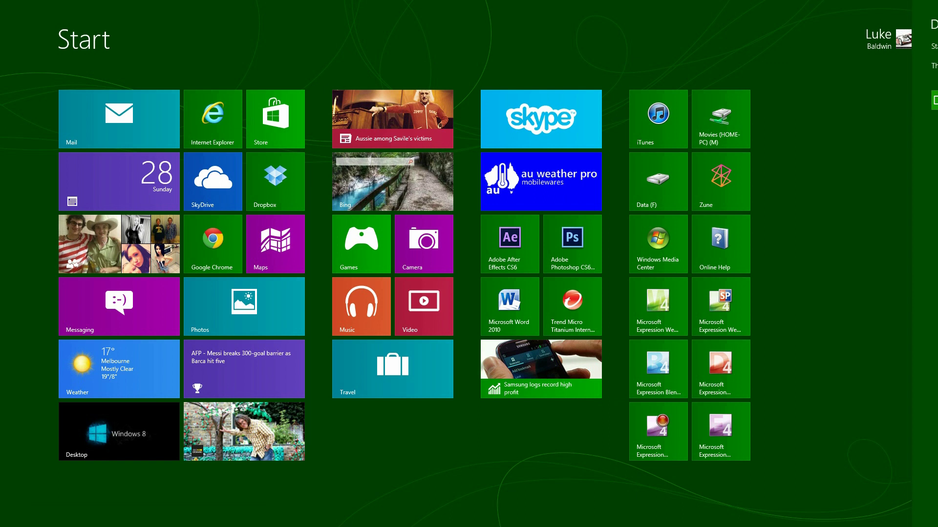
# - Open the Settings charm and examine the Start settings and the quick system controls, including network, volume, brightness and notifications
pyautogui.press('super+c')
pyautogui.press('Down')
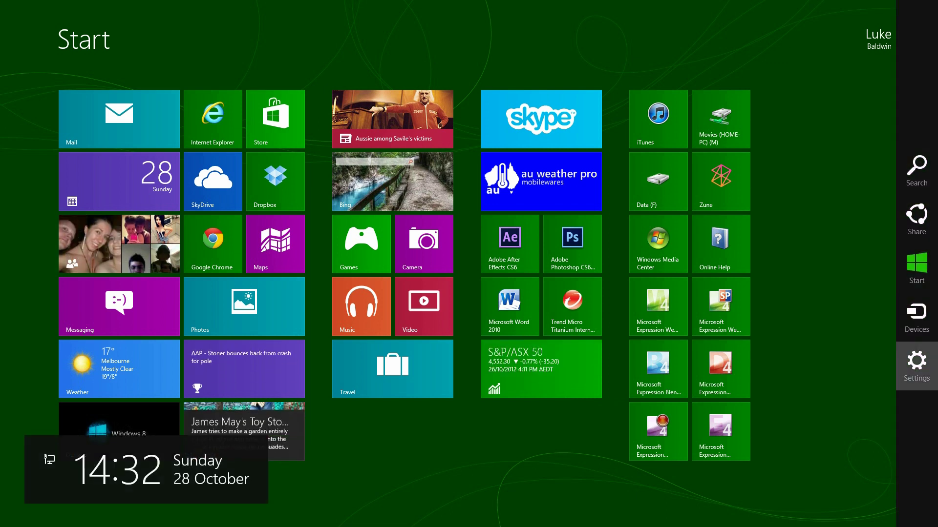
pyautogui.press('Return')
pyautogui.press('Up')
pyautogui.press('Up')
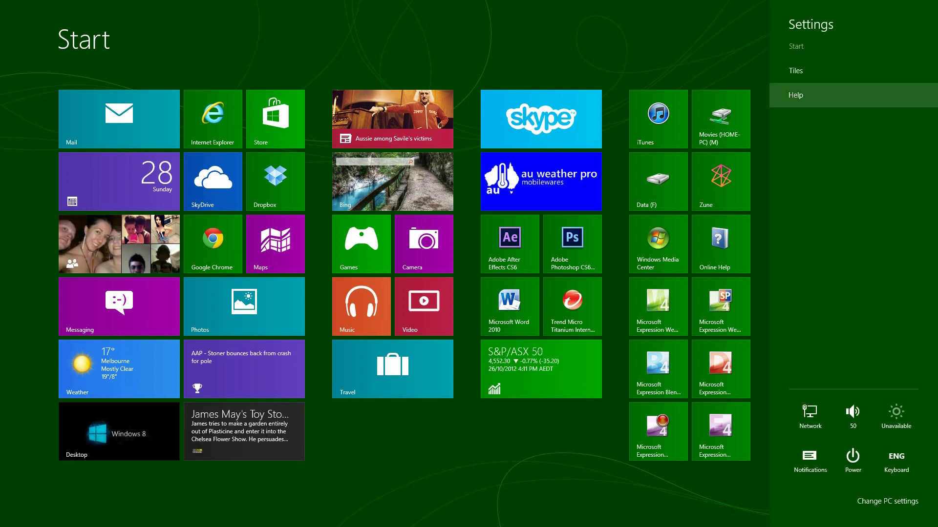
pyautogui.press('Down')
pyautogui.press('Down')
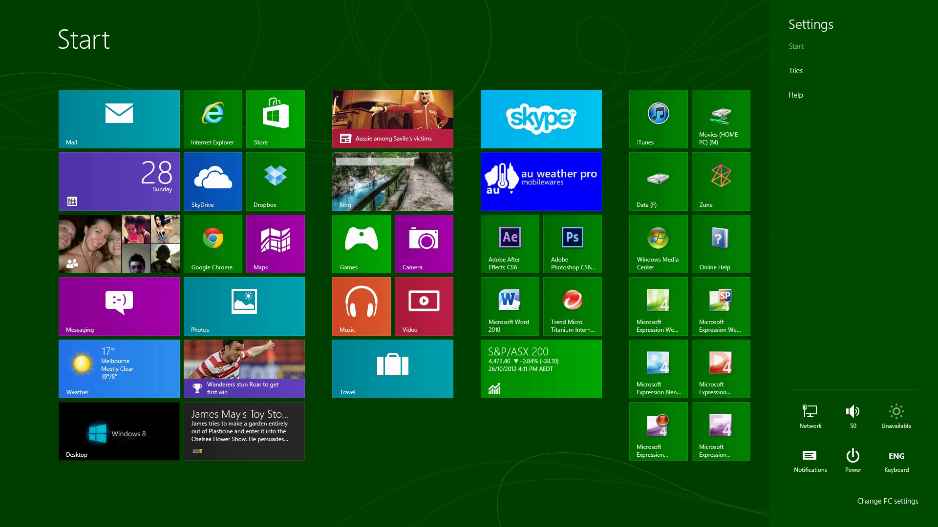
pyautogui.press('Right')
pyautogui.press('Down')
pyautogui.press('Right')
pyautogui.press('Left')
pyautogui.press('Left')
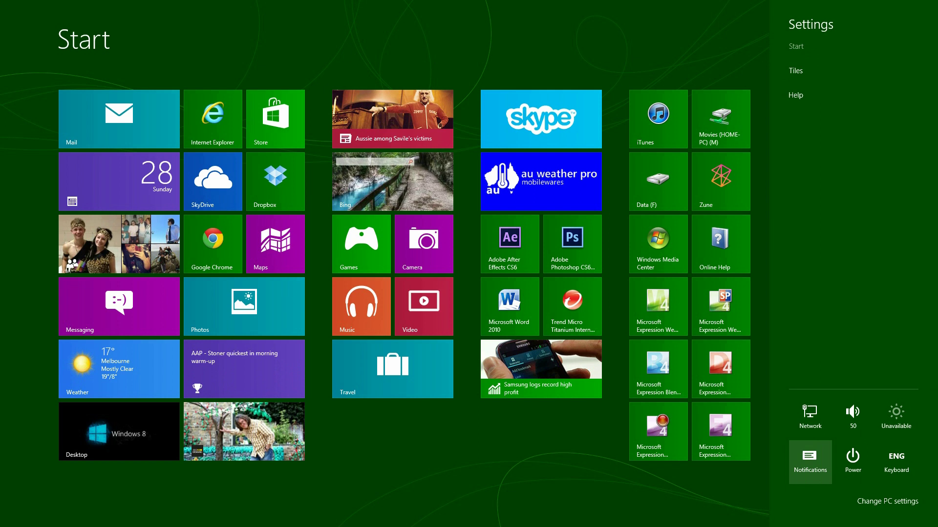
pyautogui.press('Left')
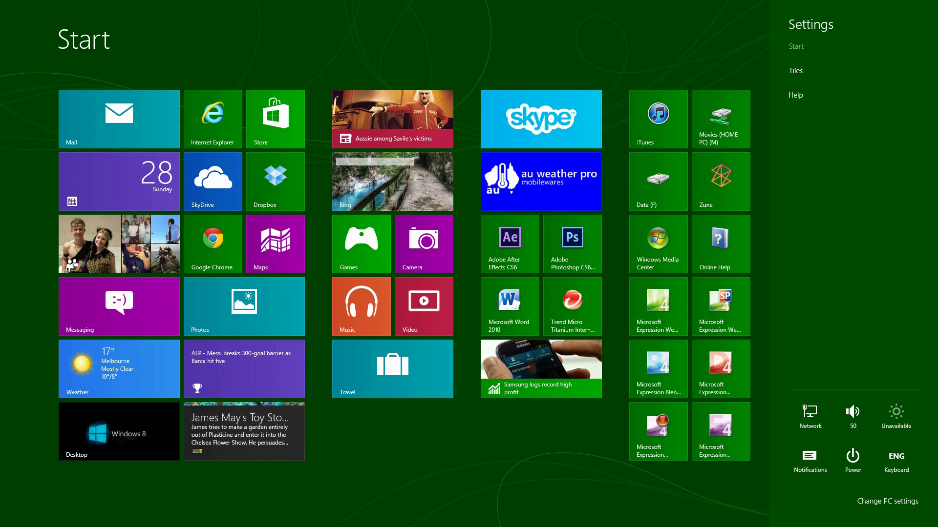
pyautogui.press('Up')
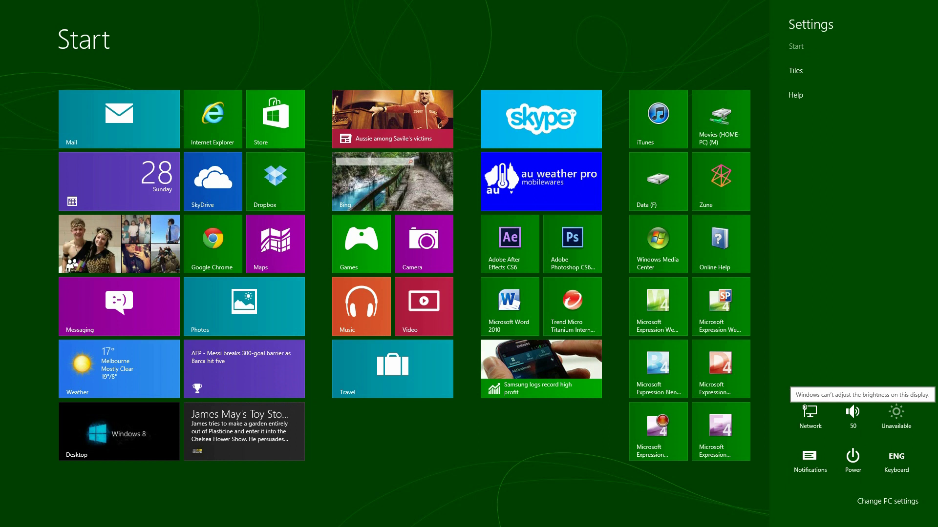
# - View the Power options in the Settings charm and dismiss them without choosing one
pyautogui.click(853, 460)
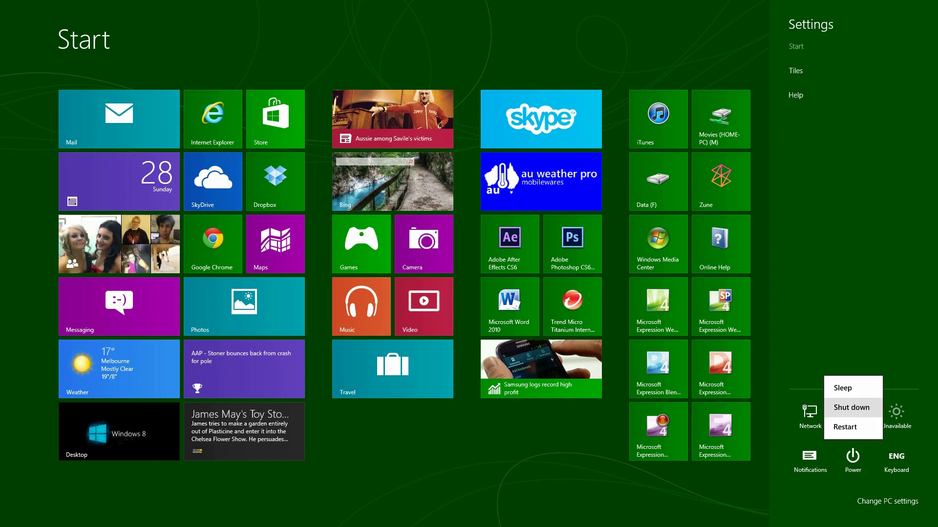
pyautogui.press('Up')
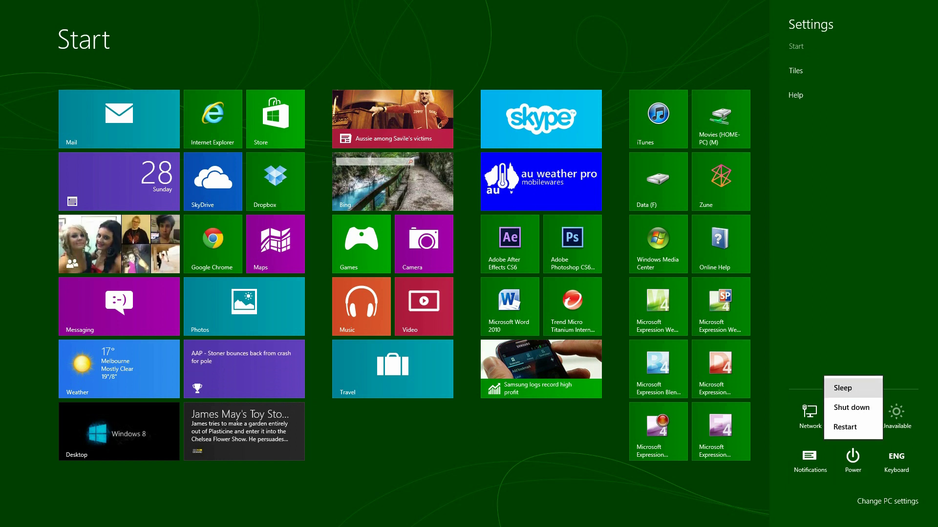
pyautogui.press('Escape')
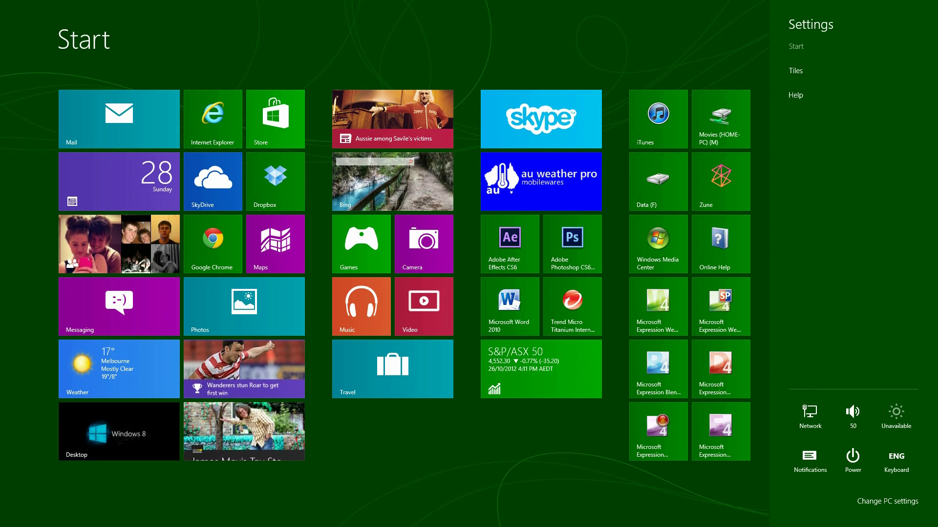
# - Open PC settings and go through the categories from Personalise and Notifications to General
pyautogui.press('Down')
pyautogui.press('Return')
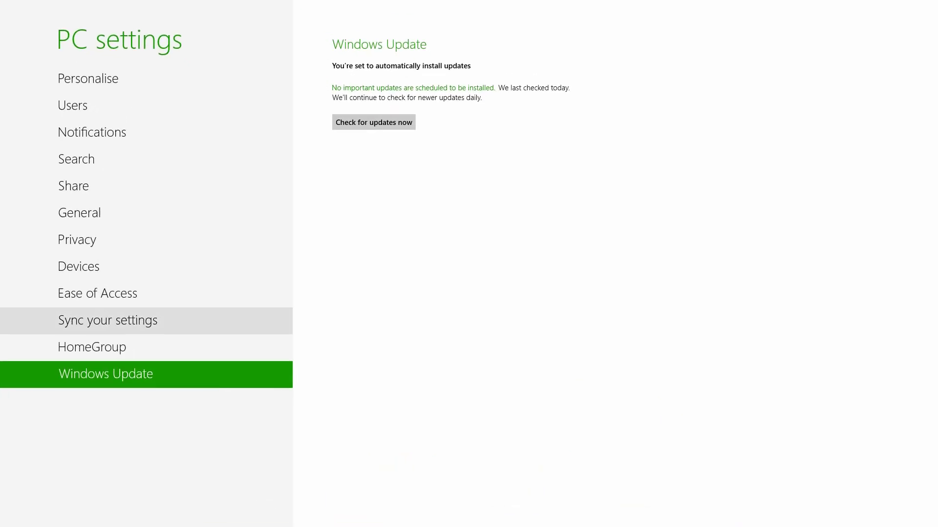
pyautogui.press('Up')
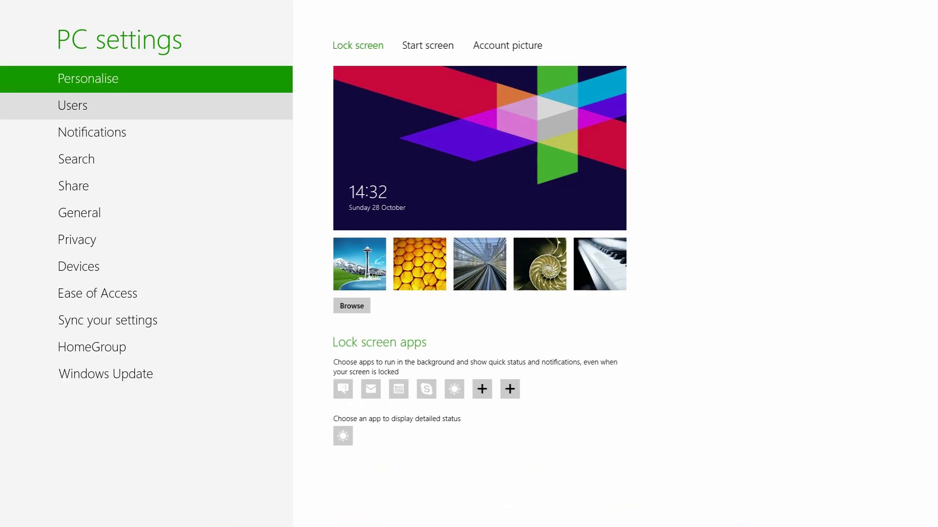
pyautogui.press('Down')
pyautogui.press('Down')
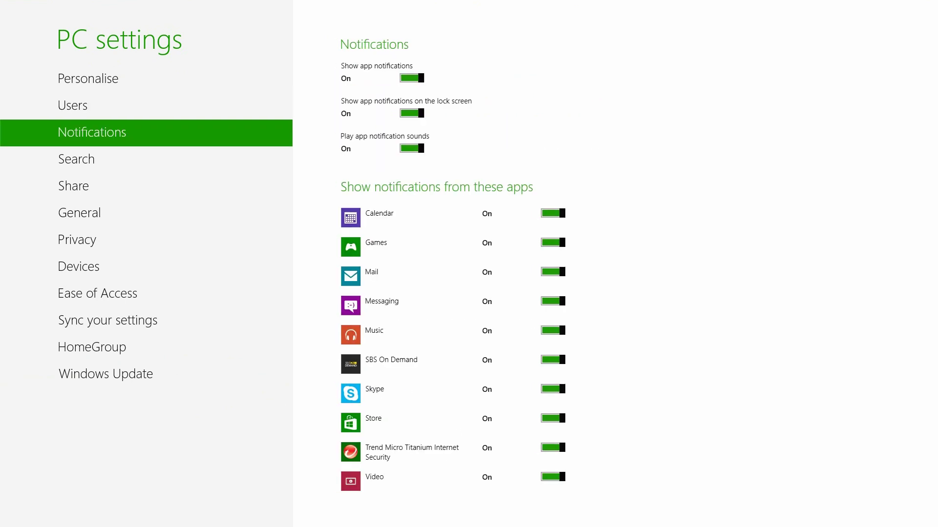
pyautogui.press('Down')
pyautogui.press('Down')
pyautogui.press('Down')
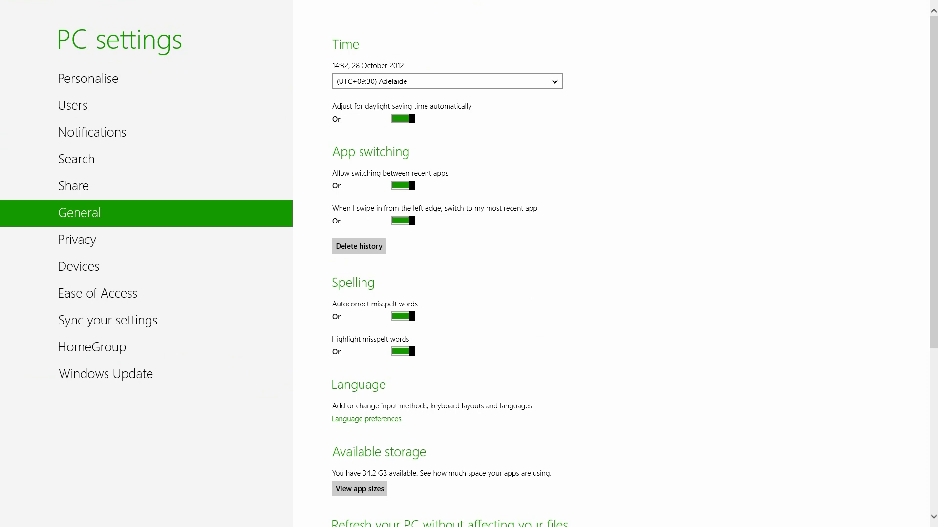
# - Open the time zone choices in the General settings, dismiss them, and return to the Start screen
pyautogui.click(447, 81)
pyautogui.press('Escape')
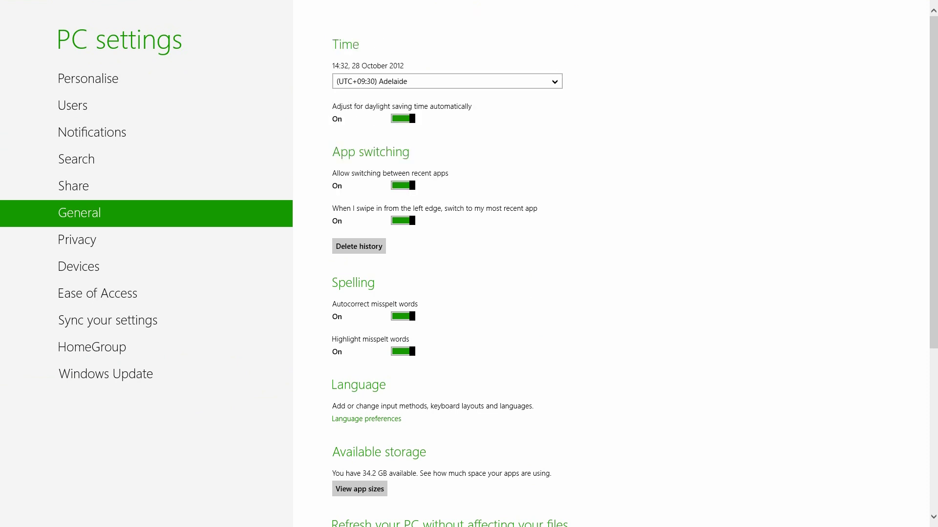
pyautogui.press('super')
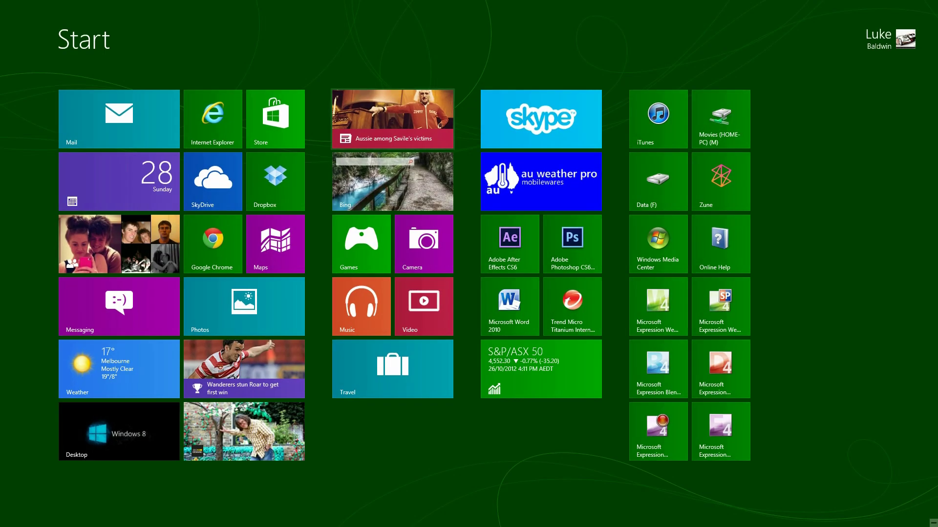
# - Open the Store and go back from the Xbox SmartGlass page to the Store's home page
pyautogui.press('Return')
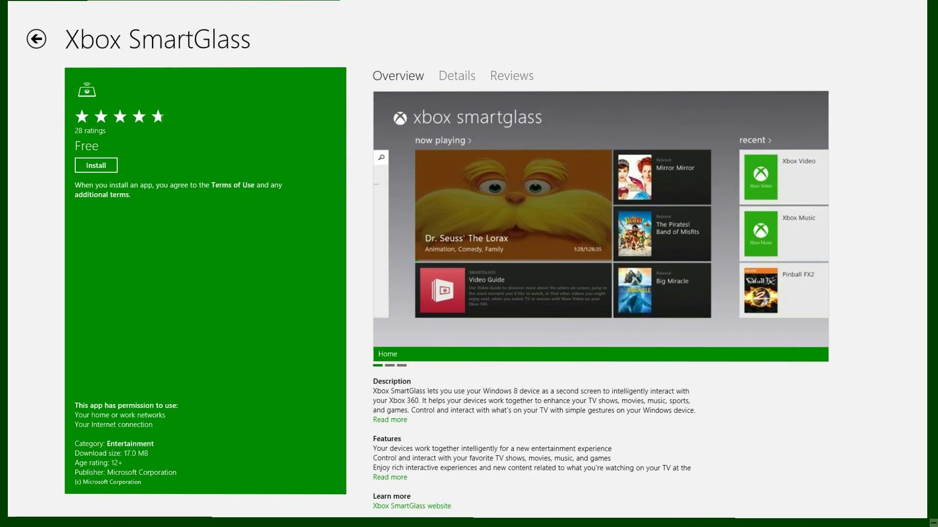
pyautogui.click(30, 38)
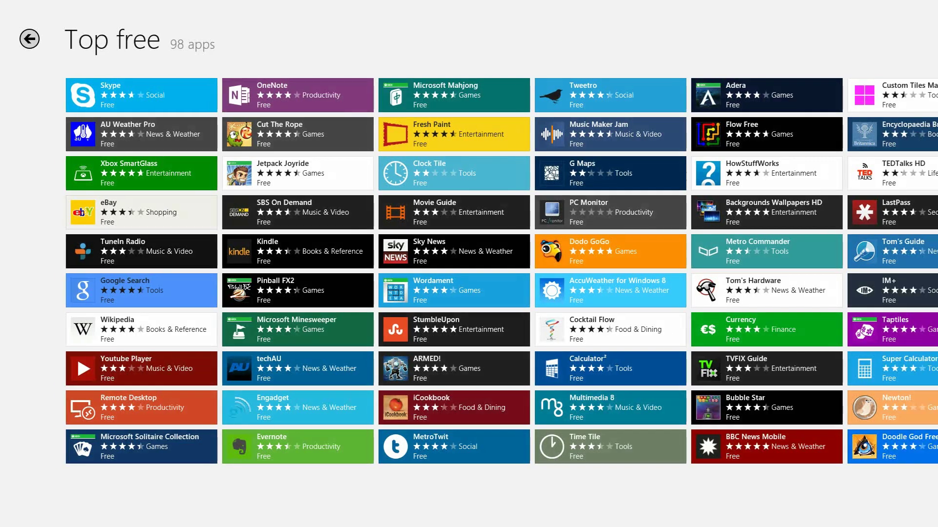
pyautogui.click(29, 38)
# - Browse the Store's home page categories, from Spotlight and Games to Health & Fitness and Food & Dining
pyautogui.hscroll(3, 469, 246)
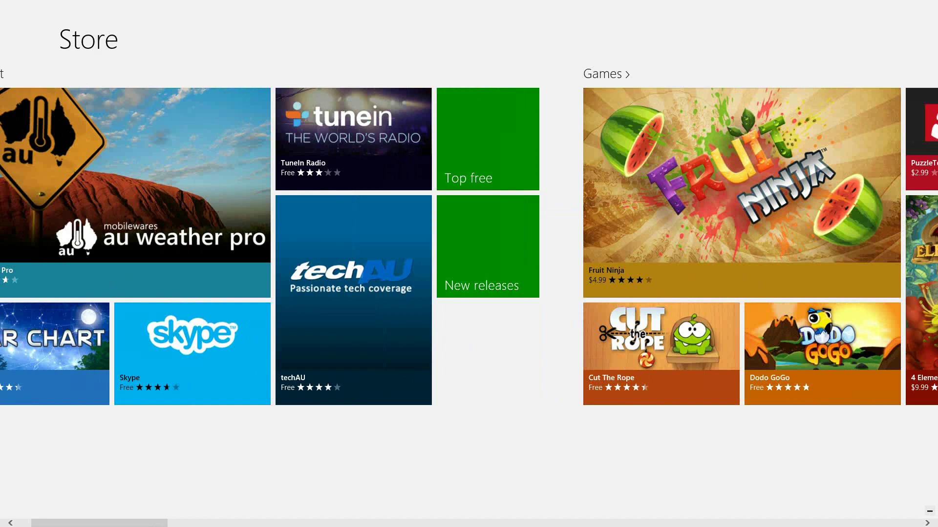
pyautogui.hscroll(-3, 469, 247)
pyautogui.scroll(-10, 469, 244)
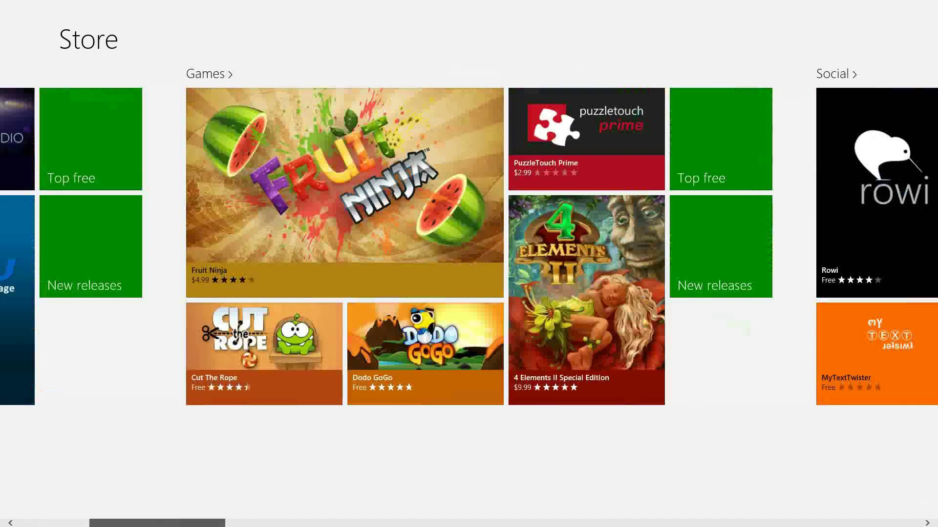
pyautogui.scroll(8, 469, 244)
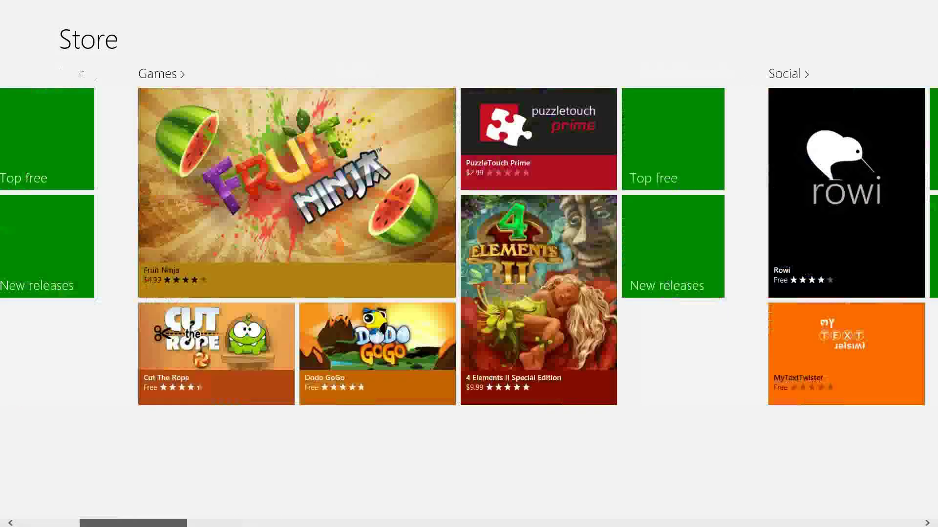
pyautogui.scroll(-8, 469, 244)
pyautogui.scroll(10, 469, 244)
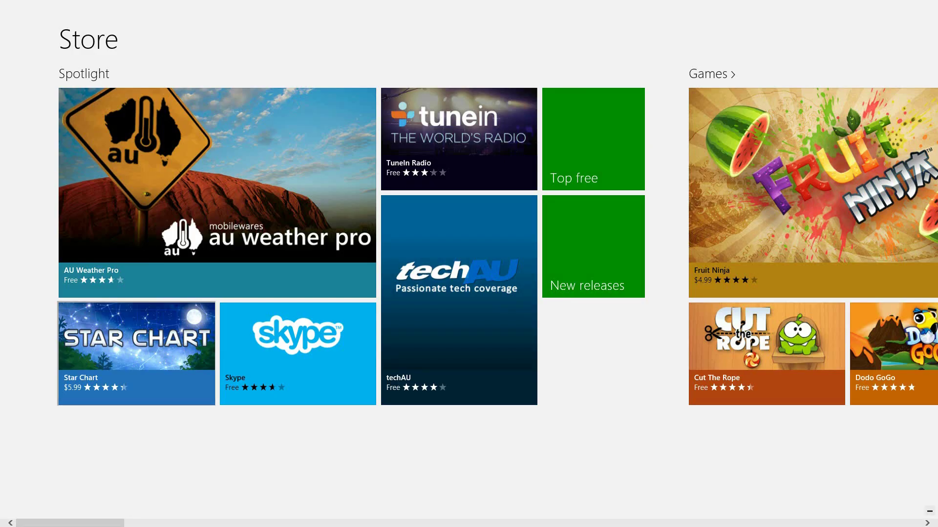
pyautogui.scroll(-10, 469, 245)
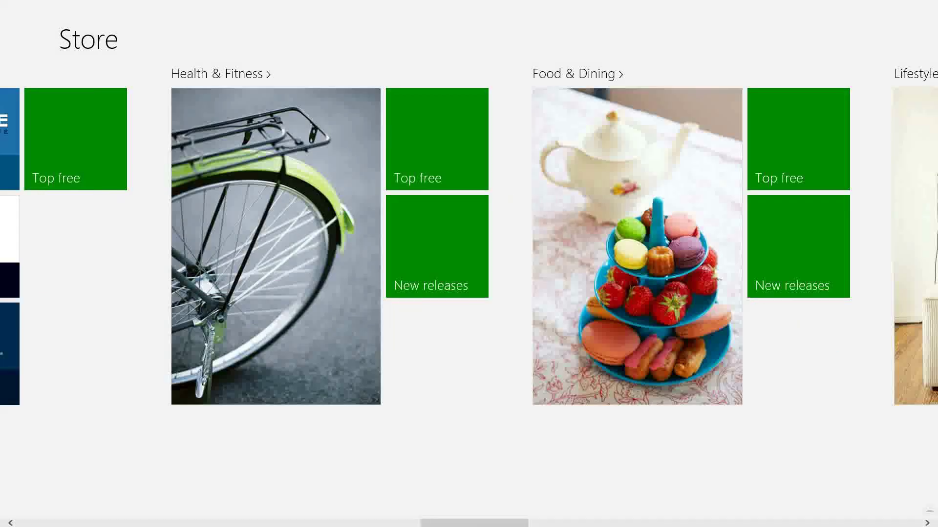
pyautogui.scroll(10, 469, 244)
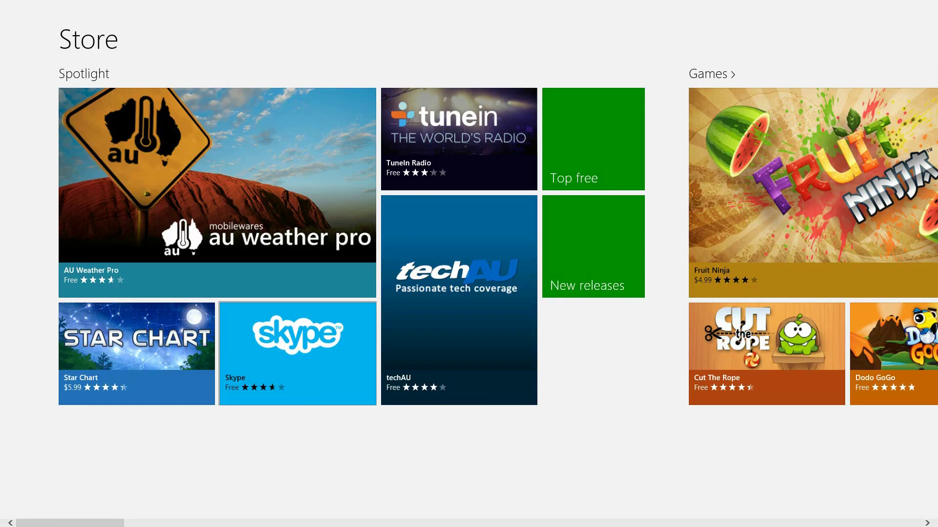
# - View the Xbox SmartGlass app from the Spotlight section's Top free apps and return to the Start screen
pyautogui.click(593, 139)
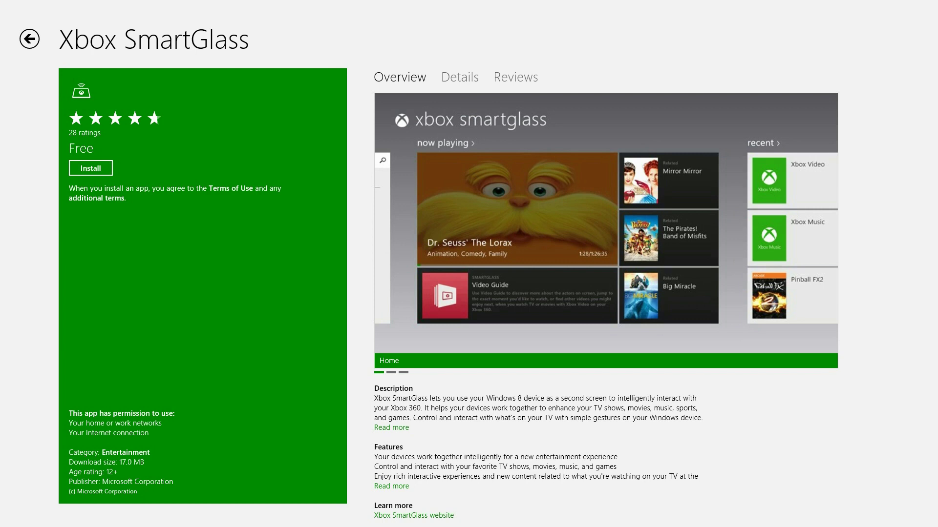
pyautogui.press('super')
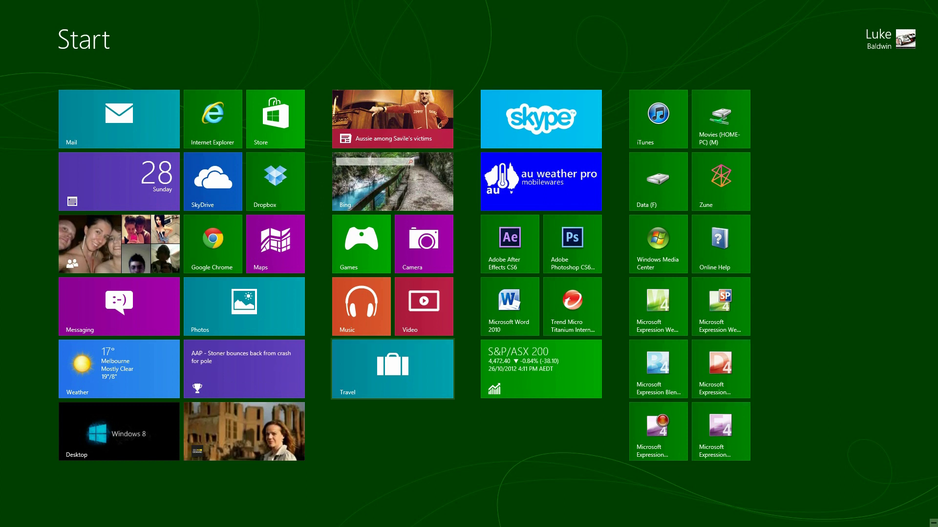
# - Make the Skype tile on the Start screen smaller
pyautogui.moveTo(361, 307)
pyautogui.mouseDown()
pyautogui.moveTo(408, 199)
pyautogui.moveTo(430, 321)
pyautogui.moveTo(356, 299)
pyautogui.moveTo(361, 306)
pyautogui.mouseUp()
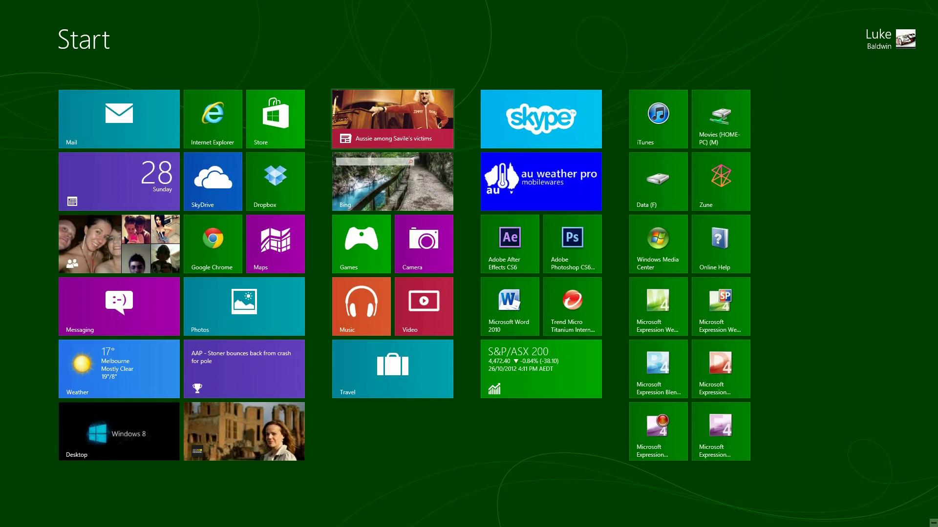
pyautogui.rightClick(541, 118)
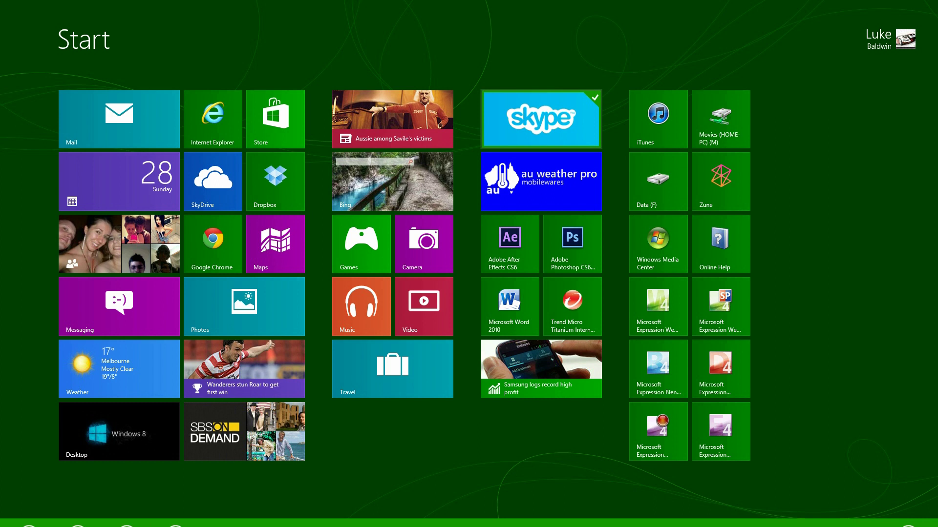
pyautogui.press('Left')
pyautogui.press('Left')
pyautogui.press('Down')
pyautogui.press('Down')
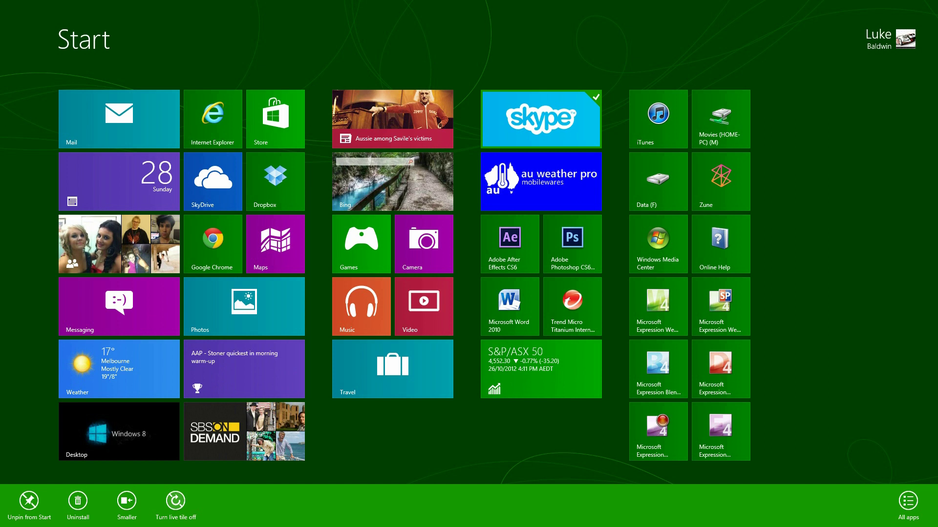
pyautogui.click(126, 501)
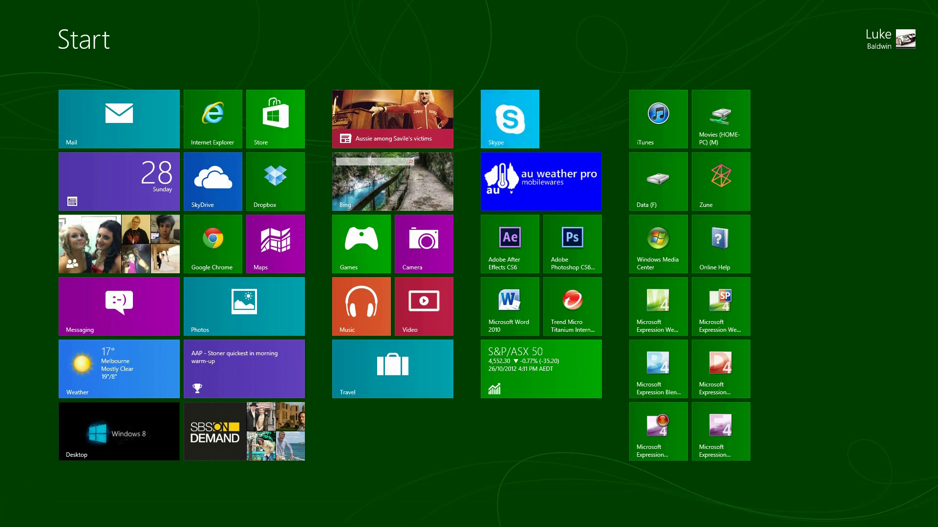
# - Make the Skype tile on the Start screen larger
pyautogui.press('space')
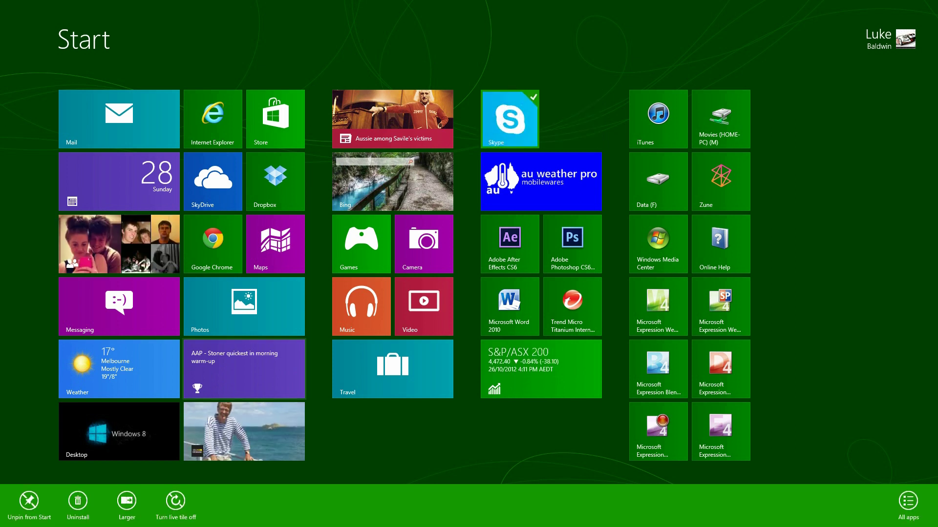
pyautogui.press('Return')
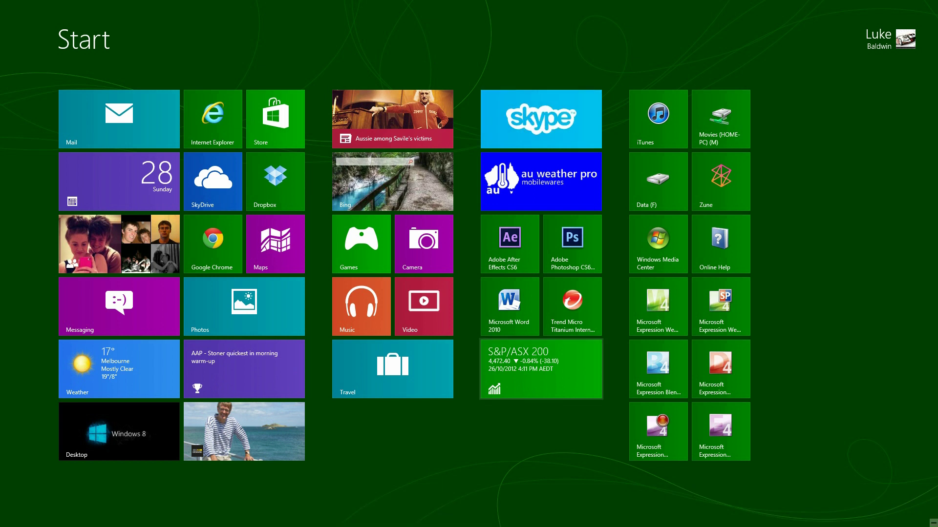
# - Move through the Start screen tiles to the Sport tile and open the Sport app
pyautogui.press('Left')
pyautogui.press('Left')
pyautogui.press('Up')
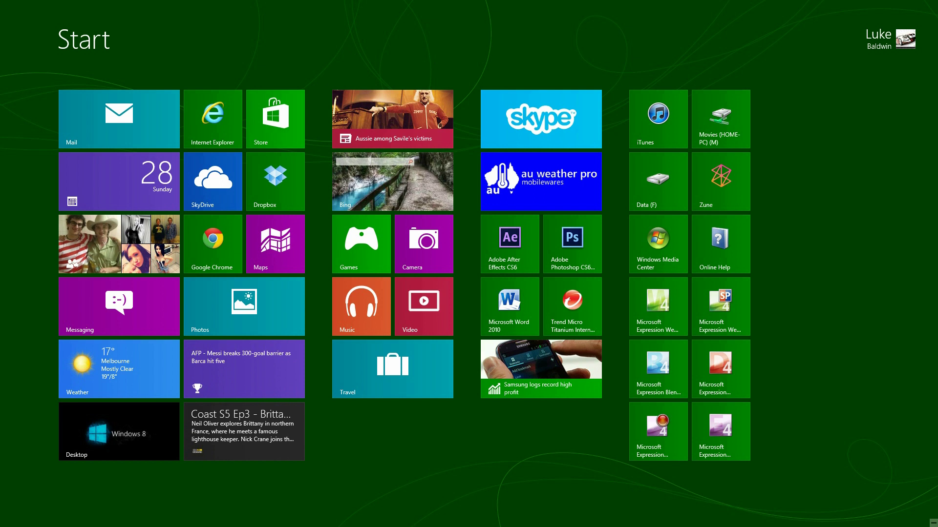
pyautogui.press('Left')
pyautogui.press('Down')
pyautogui.press('Down')
pyautogui.press('Down')
pyautogui.press('Down')
pyautogui.press('Down')
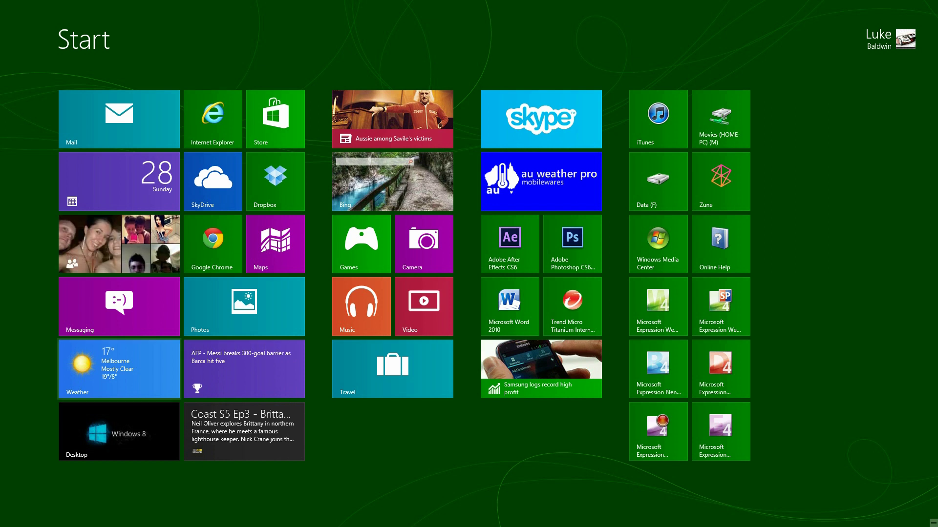
pyautogui.press('Up')
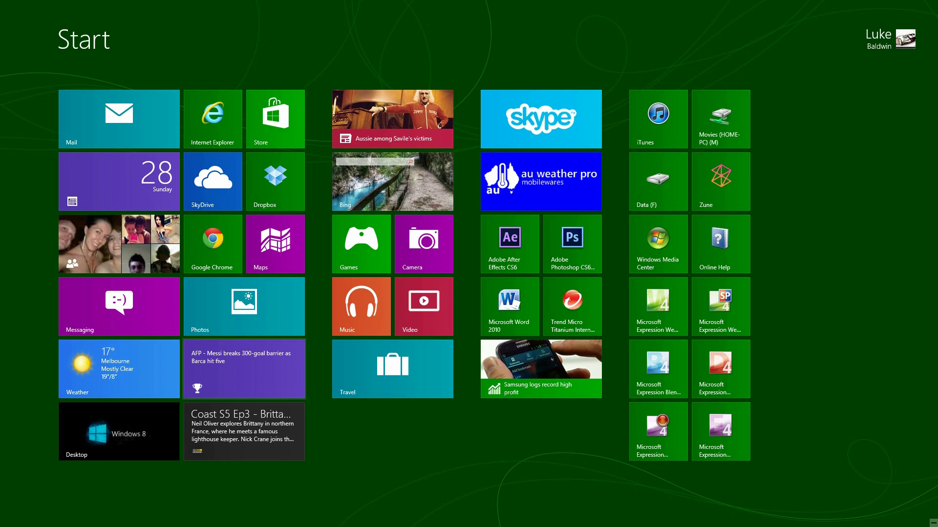
pyautogui.press('Up')
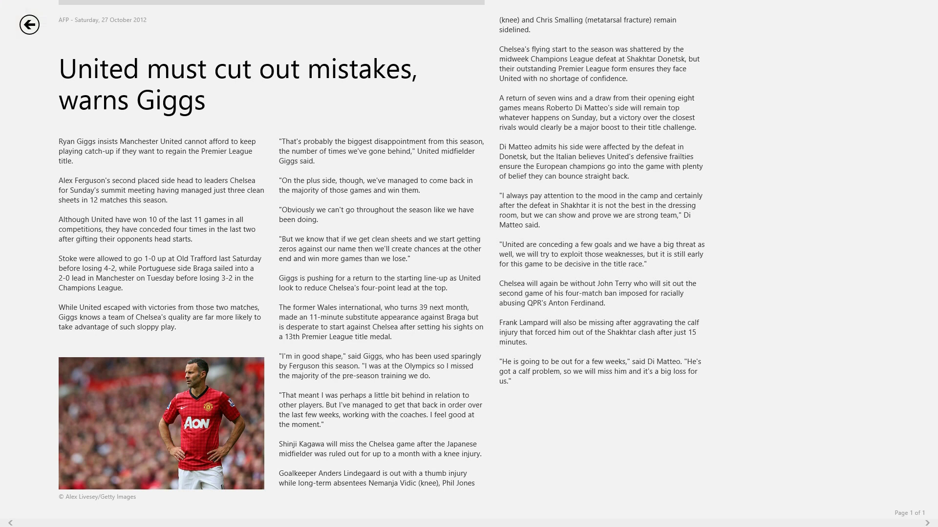
# - Go back from the Giggs article through the Premier League page to the Bing Sport home page
pyautogui.click(29, 24)
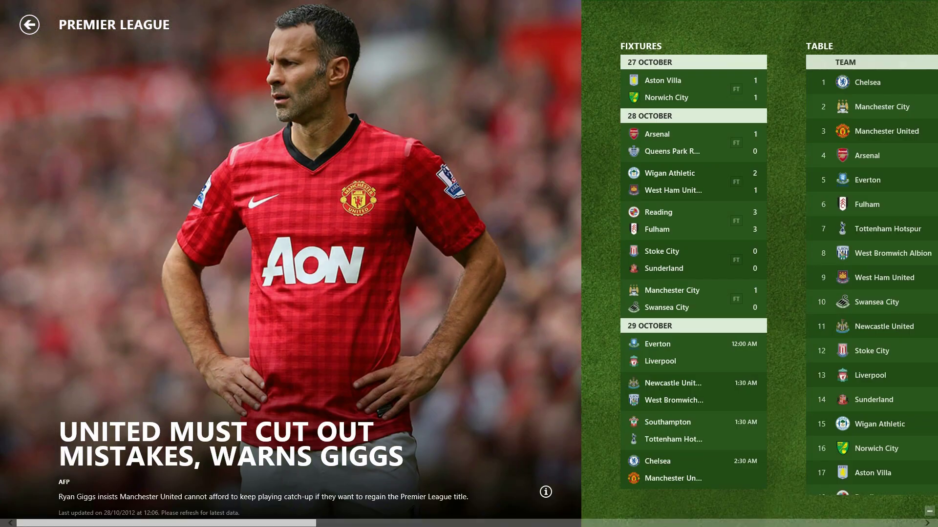
pyautogui.hscroll(2, 469, 264)
pyautogui.hscroll(-2, 469, 264)
pyautogui.press('BackSpace')
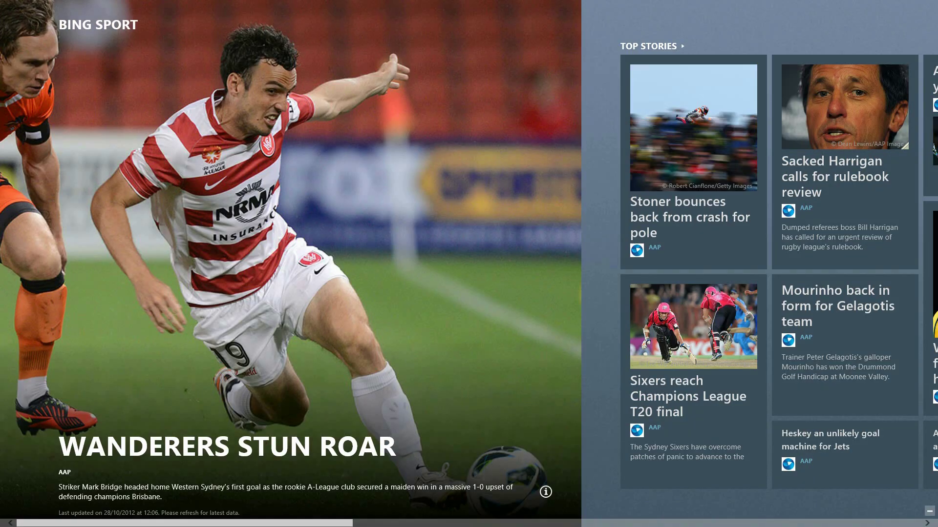
# - Browse the Bing Sport home page through its top stories, schedule and favourite teams, and return to its beginning
pyautogui.hscroll(10, 469, 264)
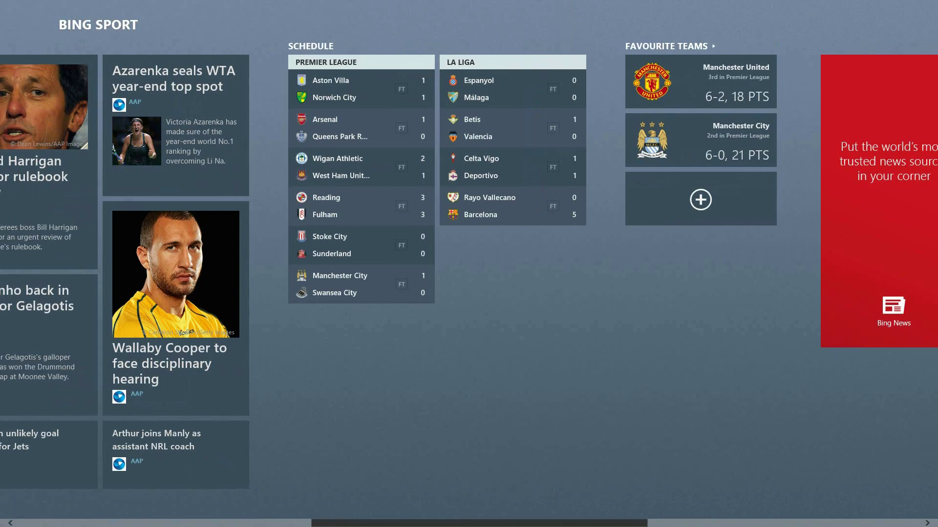
pyautogui.hscroll(2, 469, 264)
pyautogui.hscroll(-1, 469, 264)
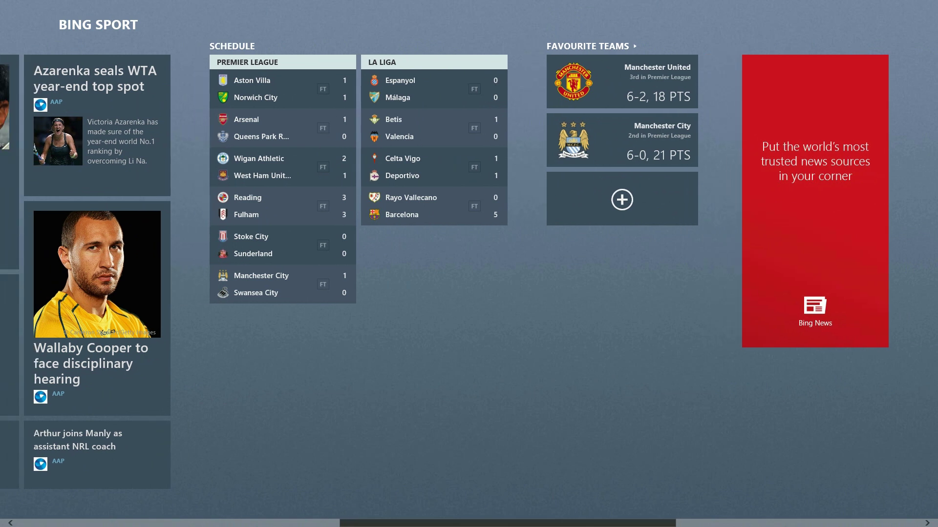
pyautogui.hscroll(1, 468, 264)
pyautogui.hscroll(-1, 469, 263)
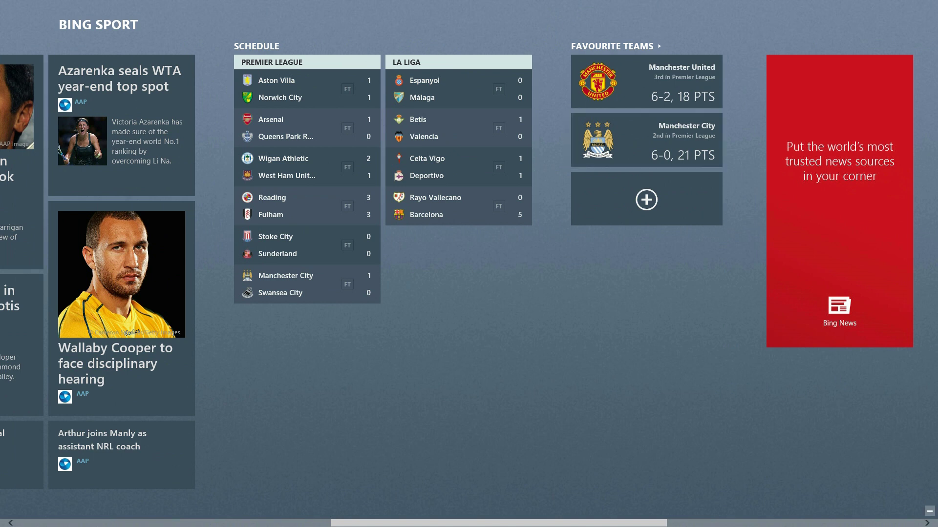
pyautogui.moveTo(499, 523); pyautogui.dragTo(406, 523)
pyautogui.hscroll(-5, 469, 264)
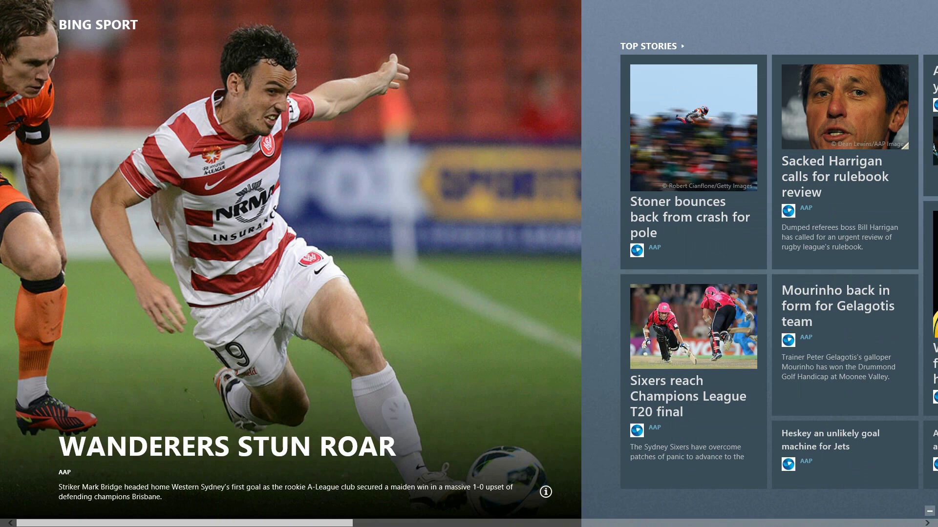
# - Open the Premier League section and look through its fixtures, table and leading players
pyautogui.press('super+z')
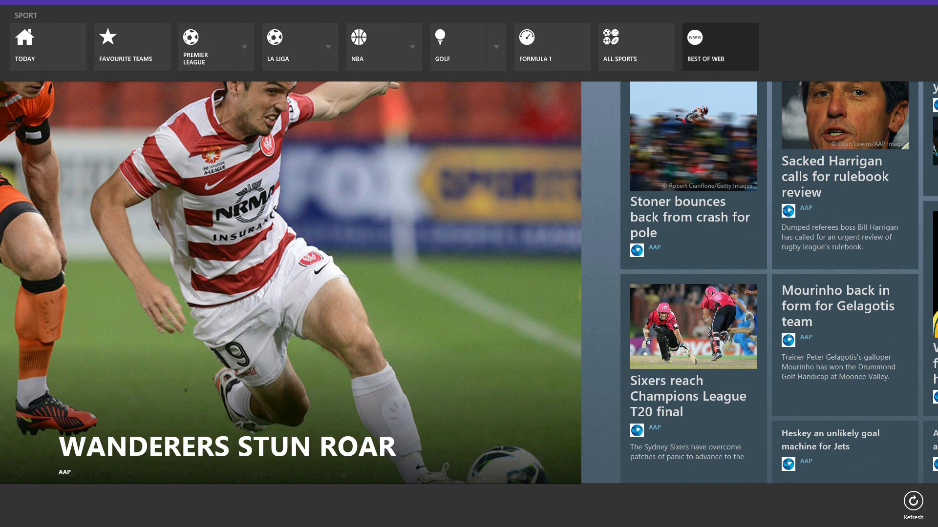
pyautogui.click(206, 47)
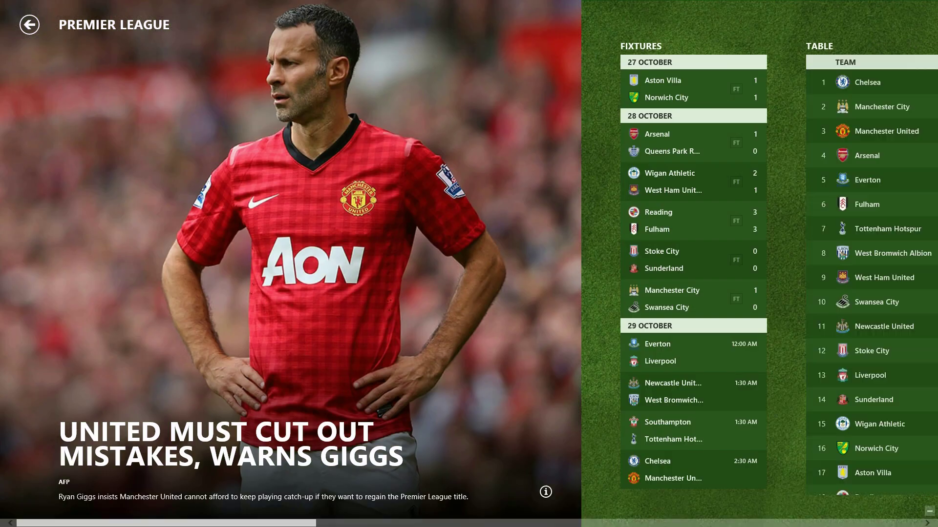
pyautogui.scroll(-5, 469, 264)
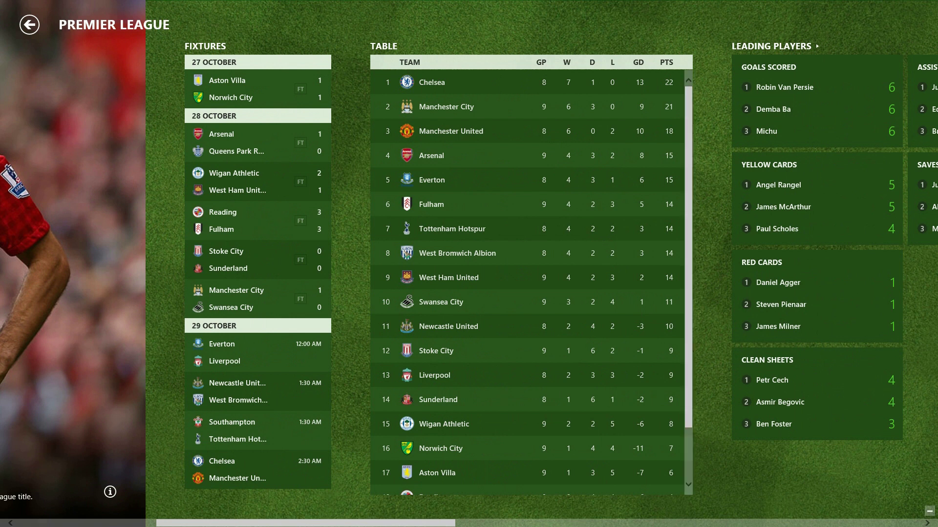
pyautogui.scroll(-2, 348, 283)
pyautogui.scroll(-2, 348, 282)
pyautogui.scroll(2, 348, 282)
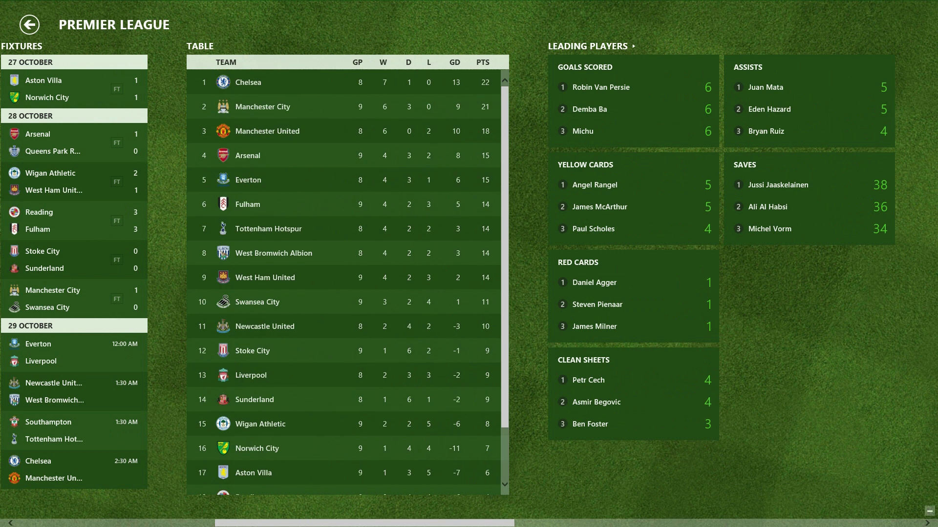
# - Return to the Start screen and open the Desktop
pyautogui.press('super')
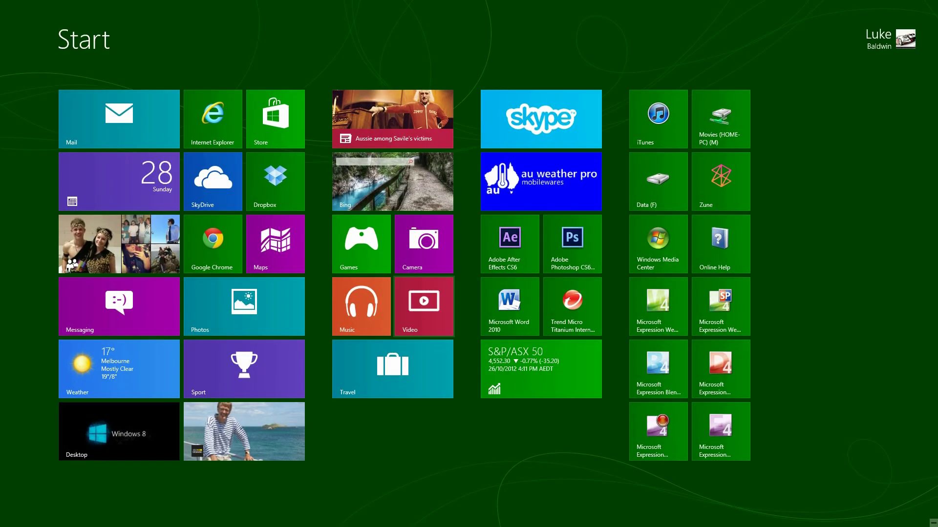
pyautogui.press('Left')
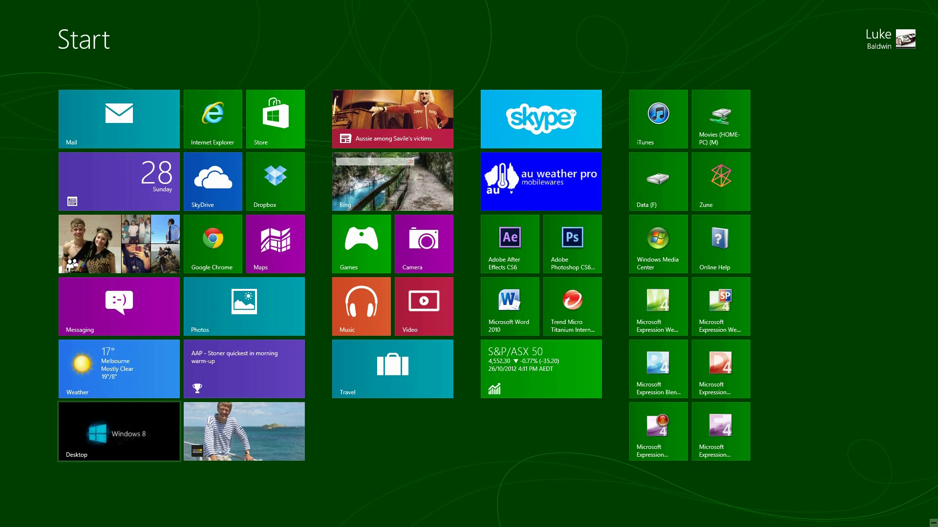
pyautogui.press('Return')
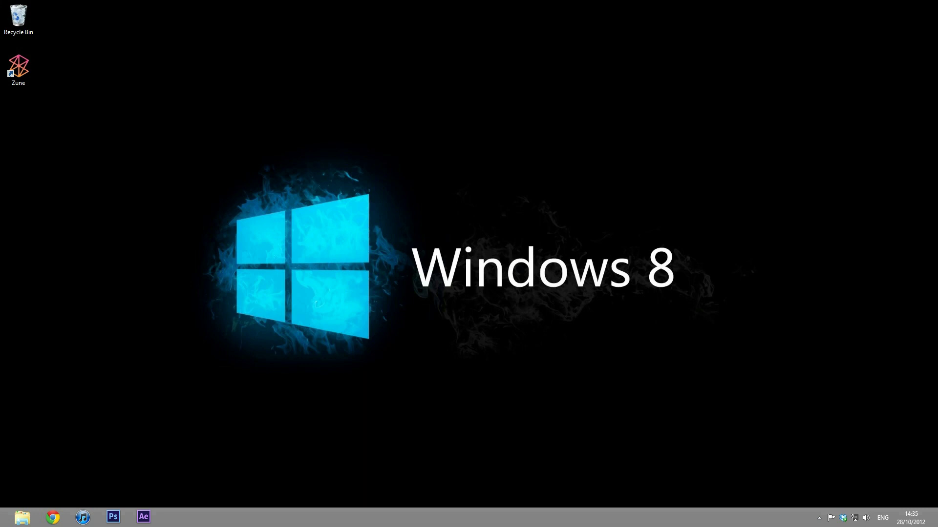
# - Switch back and forth between the desktop and the Start screen, ending on the Start screen
pyautogui.press('super')
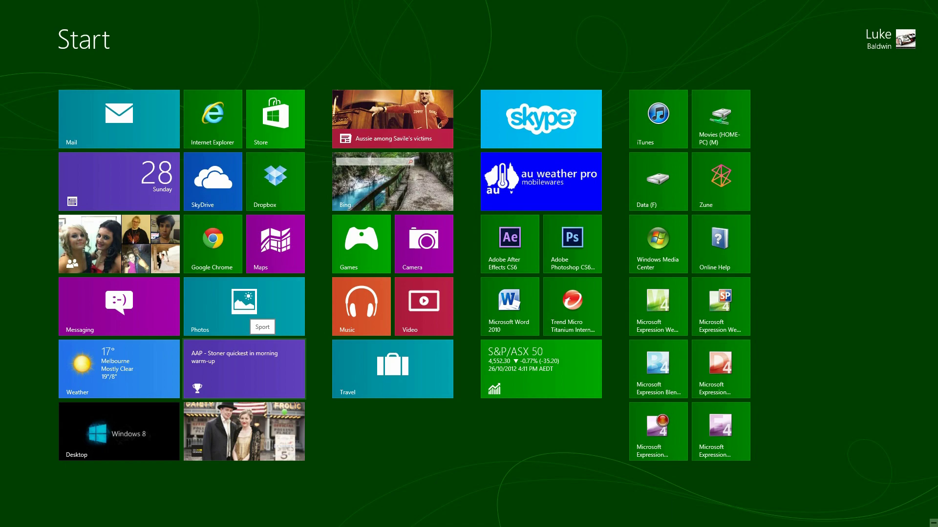
pyautogui.press('super')
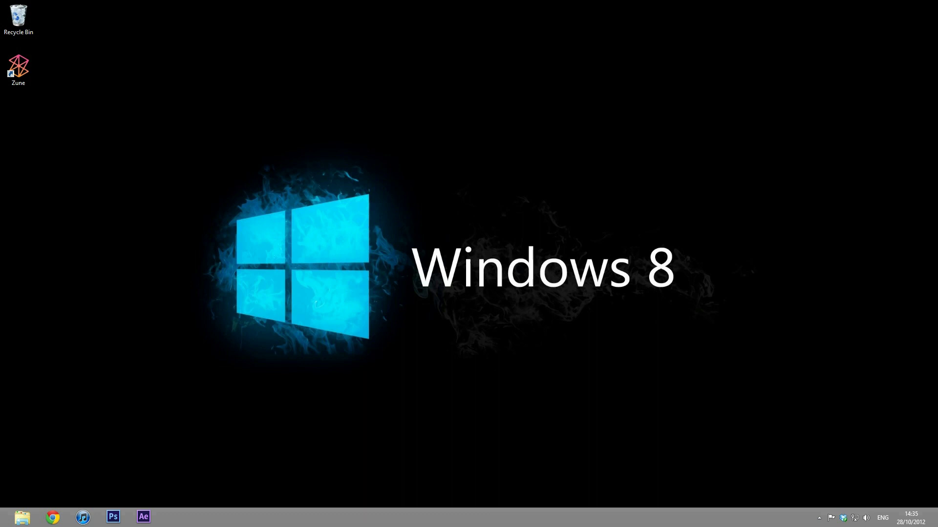
pyautogui.press('super')
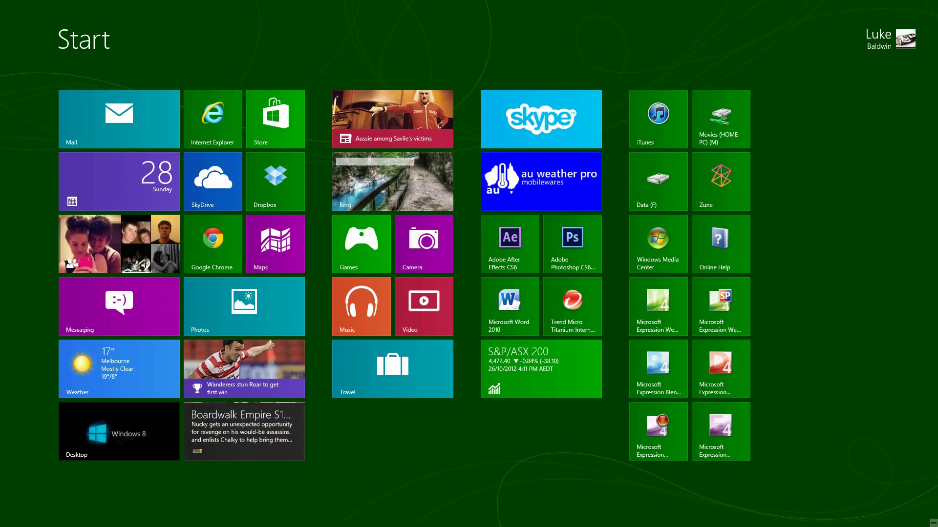
pyautogui.moveTo(935, 524)
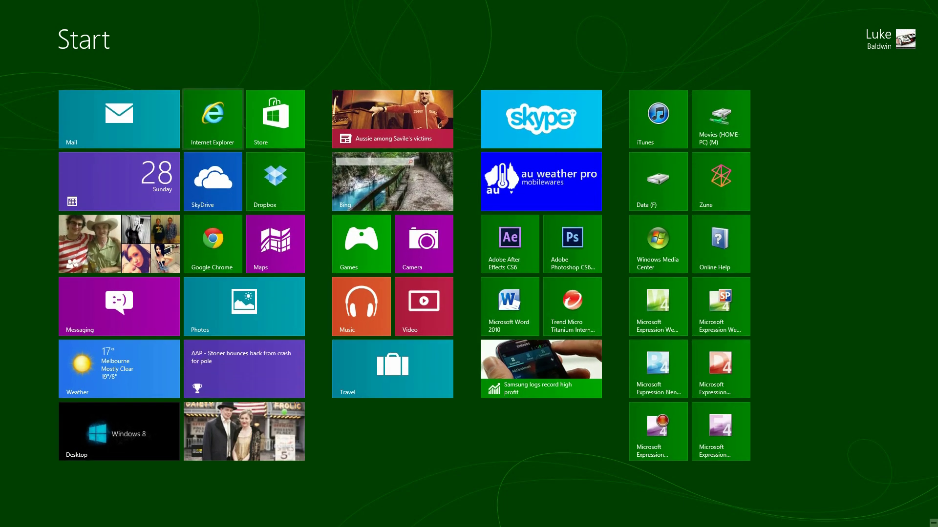
pyautogui.press('Down')
pyautogui.press('Down')
pyautogui.press('Down')
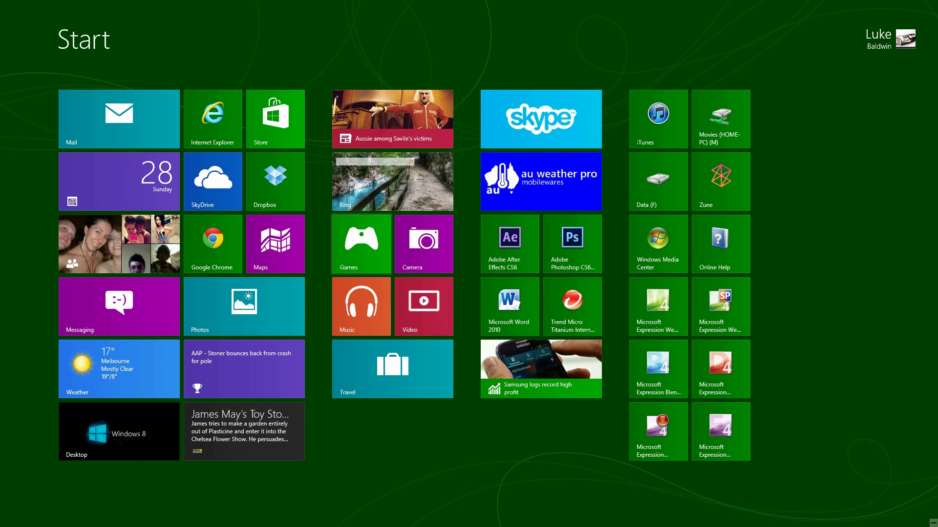
# - Show the list of running apps and switch to Sport and from there to the Store
pyautogui.moveTo(1, 1)
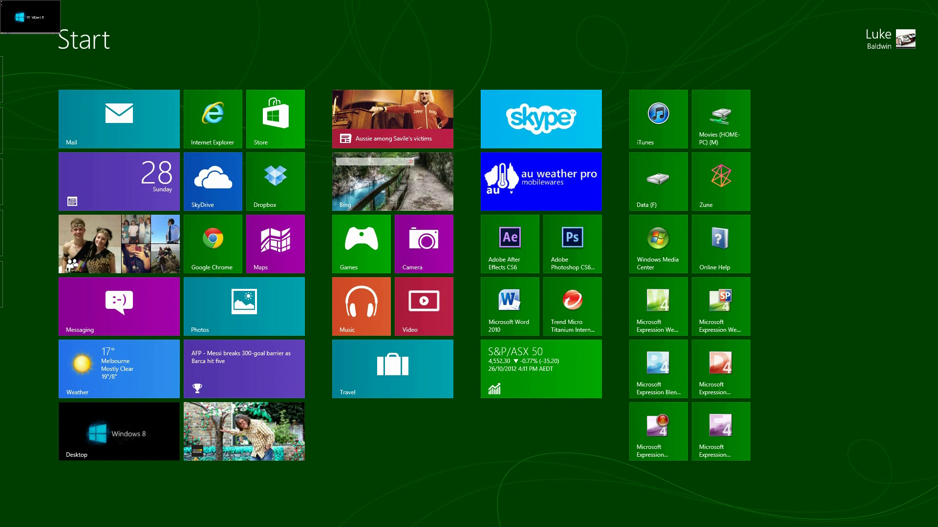
pyautogui.moveTo(1, 147)
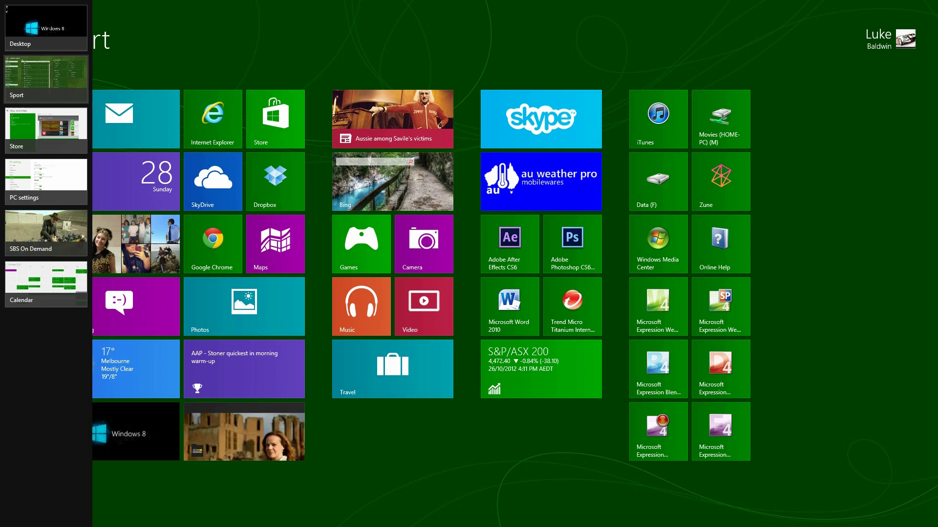
pyautogui.click(46, 79)
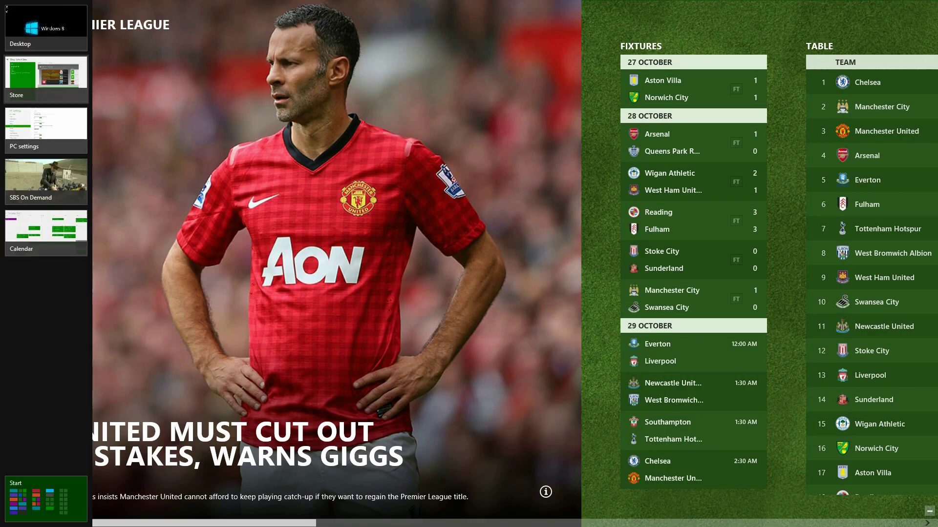
pyautogui.click(46, 78)
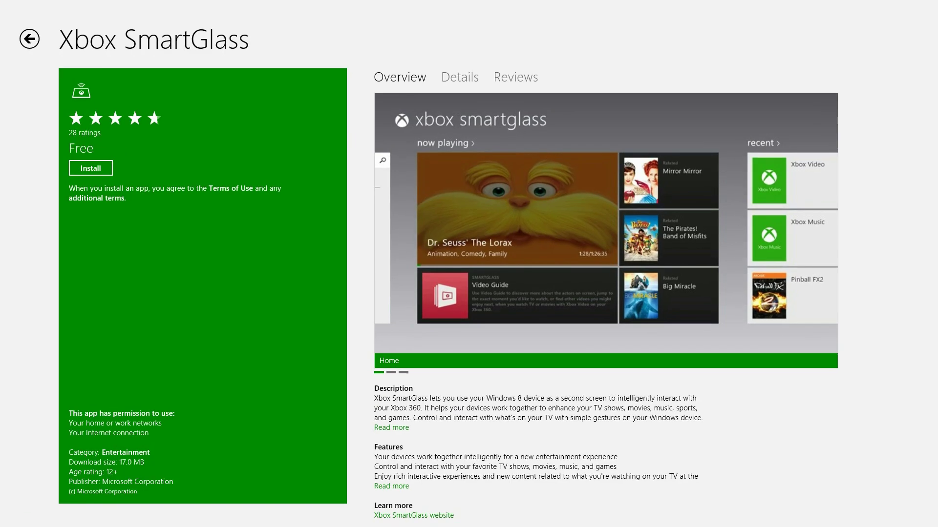
# - Snap the Desktop to the left beside the Store from the list of running apps
pyautogui.moveTo(4, 4)
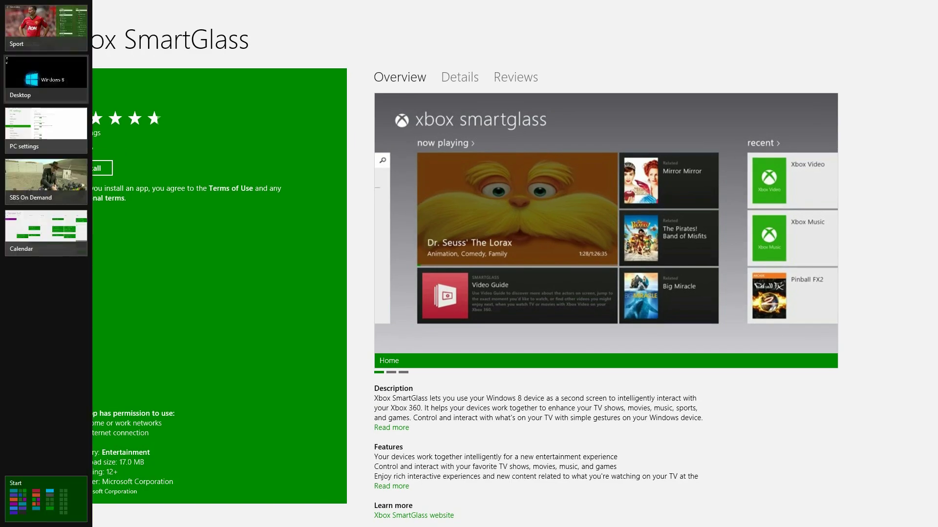
pyautogui.rightClick(33, 73)
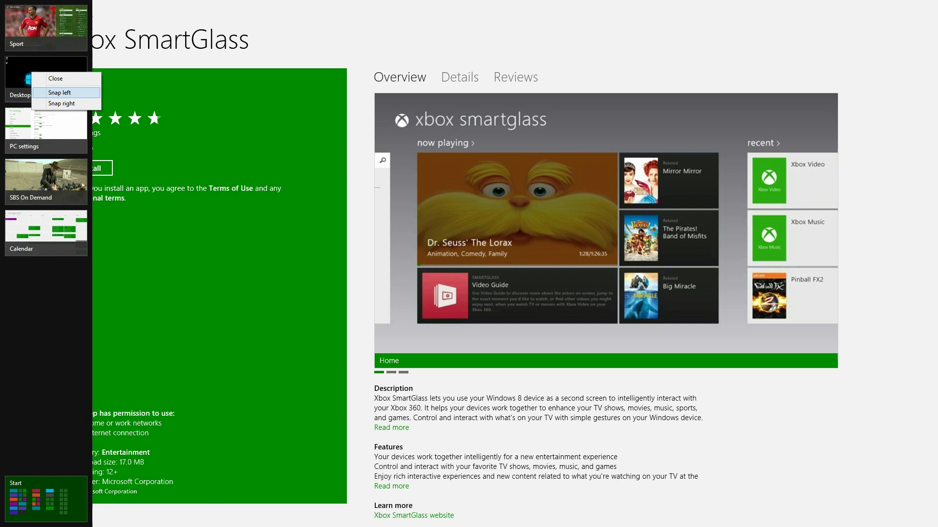
pyautogui.rightClick(22, 67)
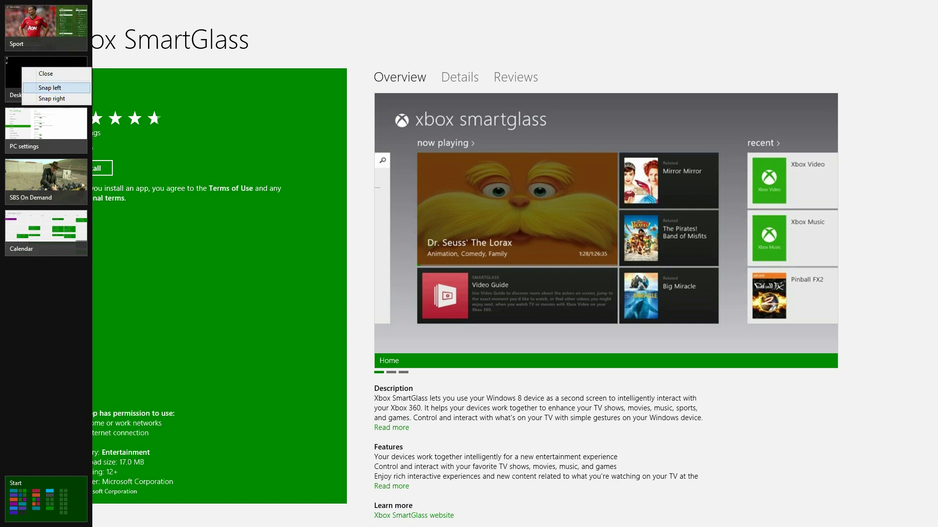
pyautogui.click(49, 87)
pyautogui.moveTo(162, 263); pyautogui.dragTo(776, 264)
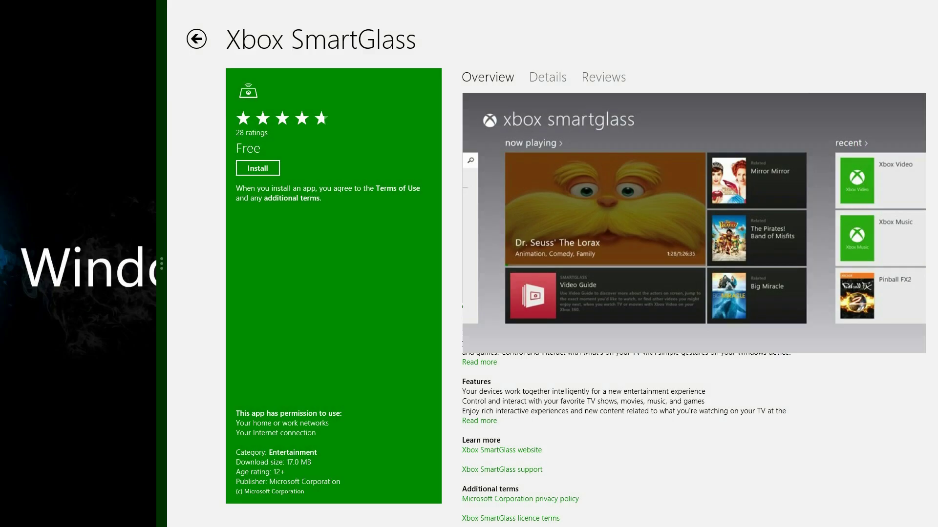
# - Show the list of running apps and snap Calendar to the left beside the Store
pyautogui.moveTo(1, 1)
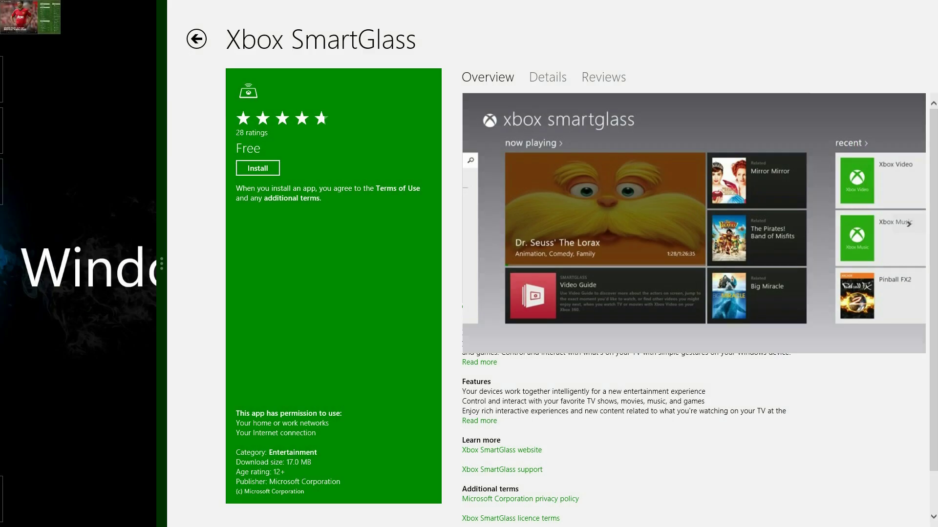
pyautogui.moveTo(10, 79)
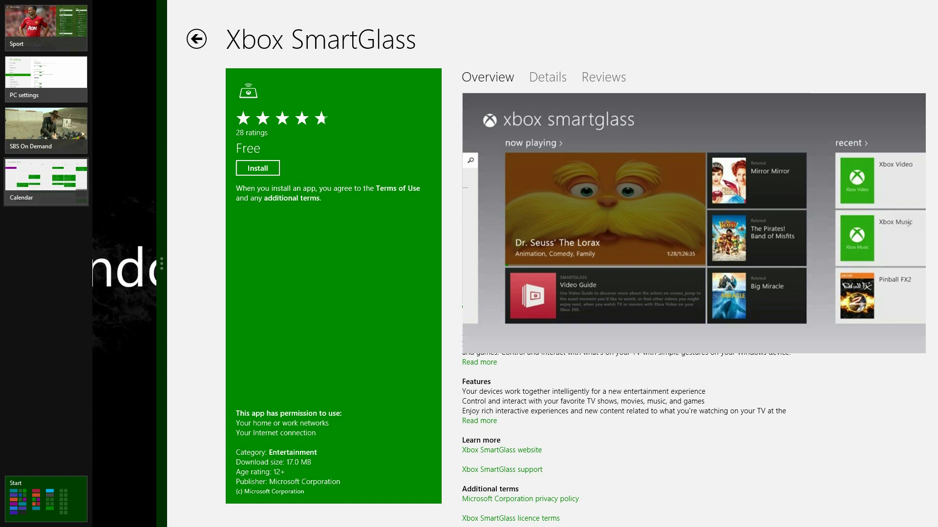
pyautogui.moveTo(46, 182)
pyautogui.mouseDown()
pyautogui.moveTo(98, 184)
pyautogui.moveTo(46, 182)
pyautogui.mouseUp()
pyautogui.rightClick(35, 189)
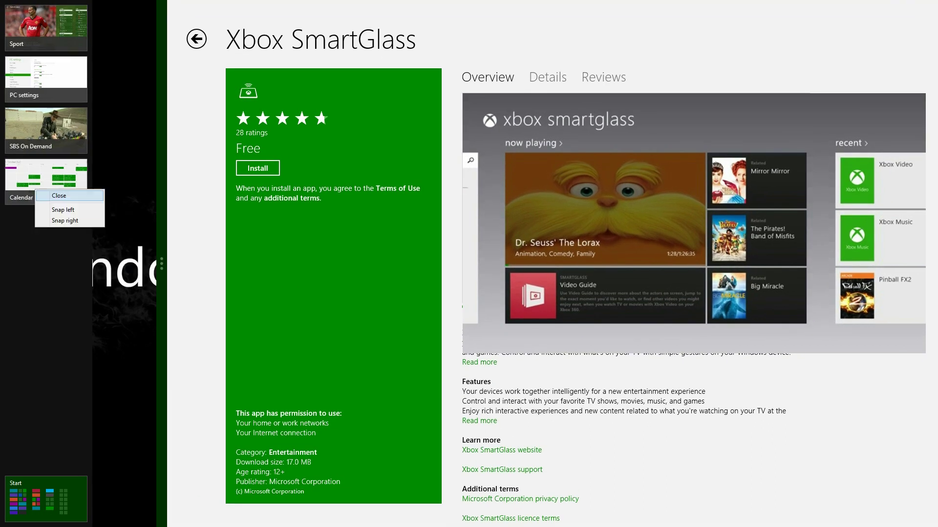
pyautogui.click(54, 209)
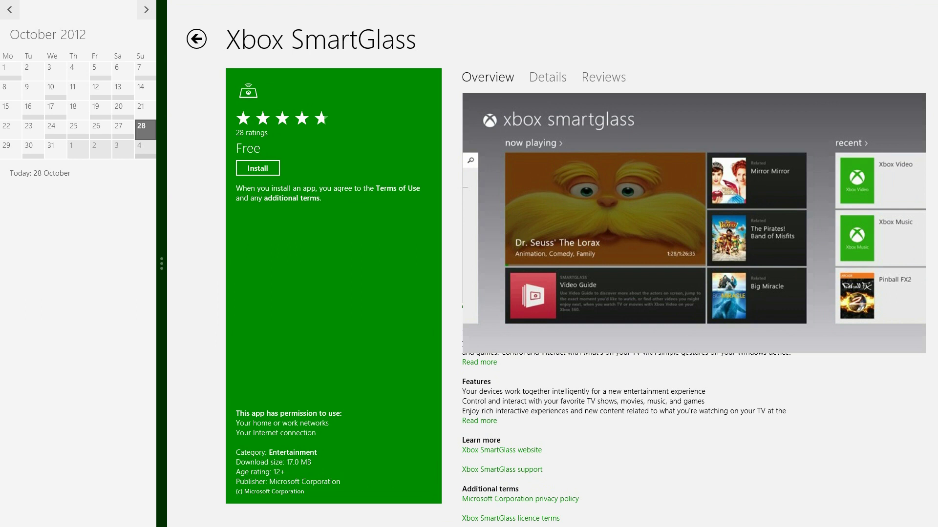
# - Dismiss the snapped Calendar so the Store fills the screen, leave the Xbox SmartGlass page and return to the Start screen
pyautogui.moveTo(162, 264); pyautogui.dragTo(111, 264)
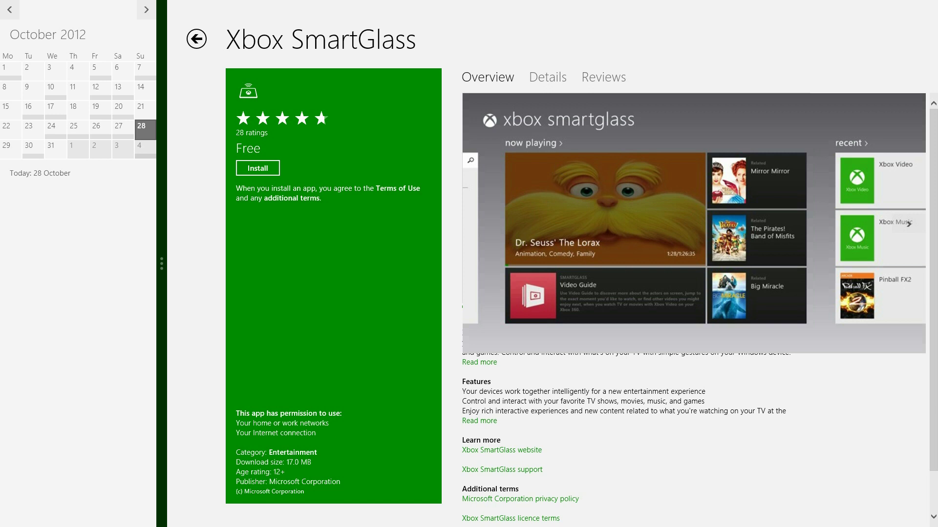
pyautogui.moveTo(161, 263); pyautogui.dragTo(1, 263)
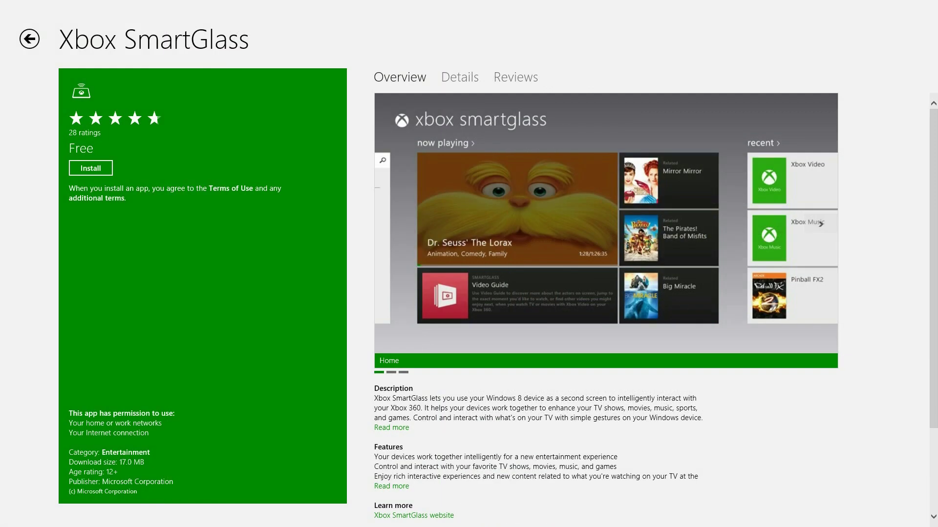
pyautogui.click(29, 39)
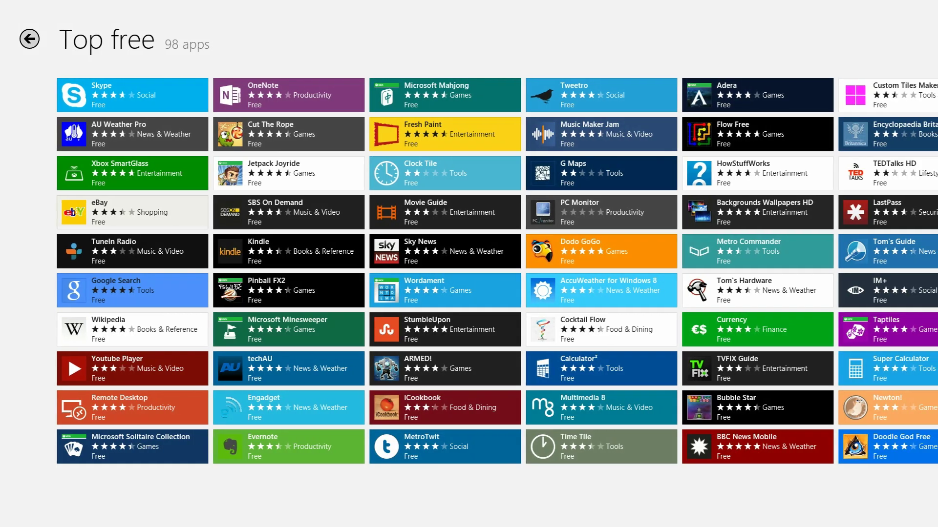
pyautogui.click(29, 39)
pyautogui.press('super')
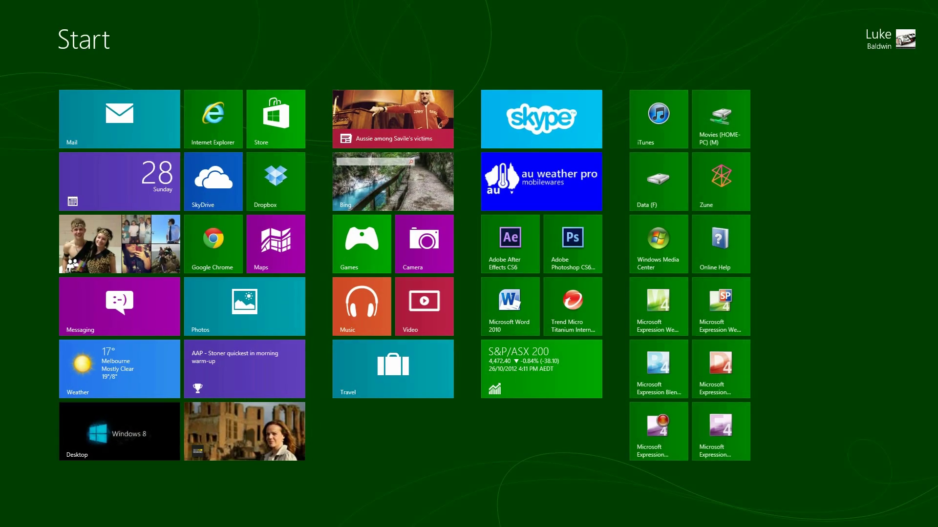
# - Close SBS On Demand, PC settings and Sport from the list of running apps
pyautogui.moveTo(1, 2)
pyautogui.moveTo(3, 73)
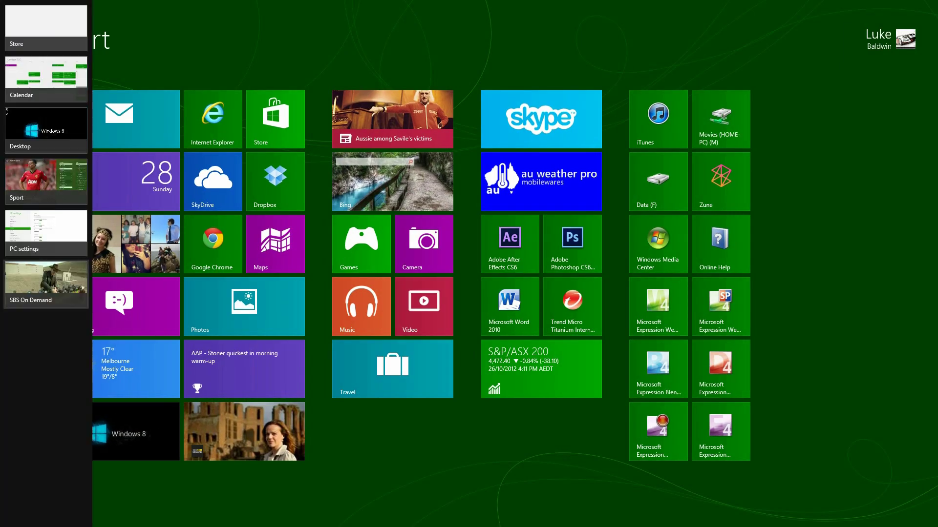
pyautogui.rightClick(46, 293)
pyautogui.click(55, 291)
pyautogui.rightClick(49, 246)
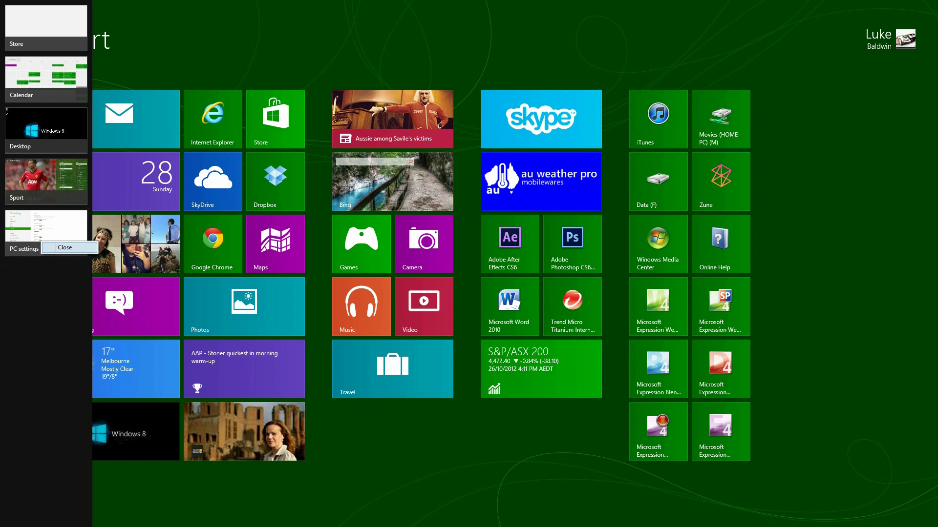
pyautogui.click(69, 248)
pyautogui.rightClick(49, 183)
pyautogui.click(69, 183)
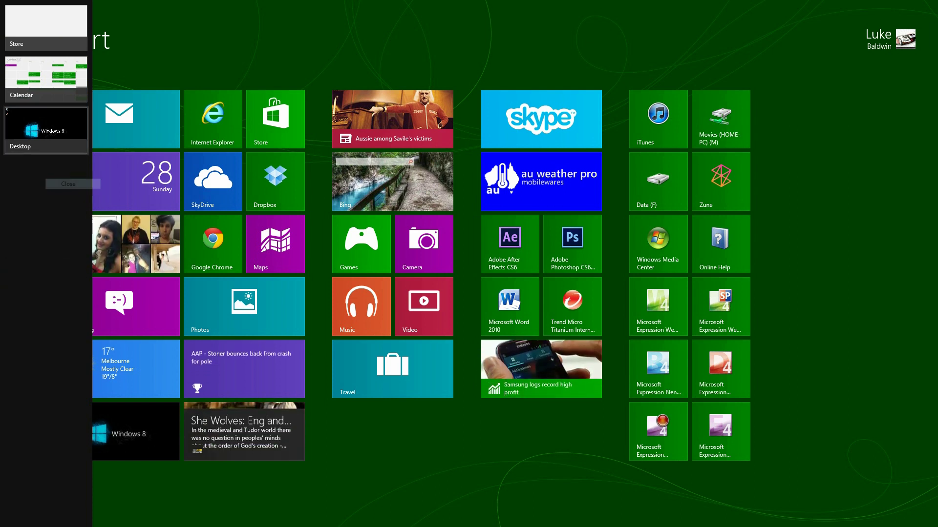
# - Close the remaining running apps: Desktop, Calendar and Store
pyautogui.rightClick(36, 138)
pyautogui.click(57, 140)
pyautogui.rightClick(61, 88)
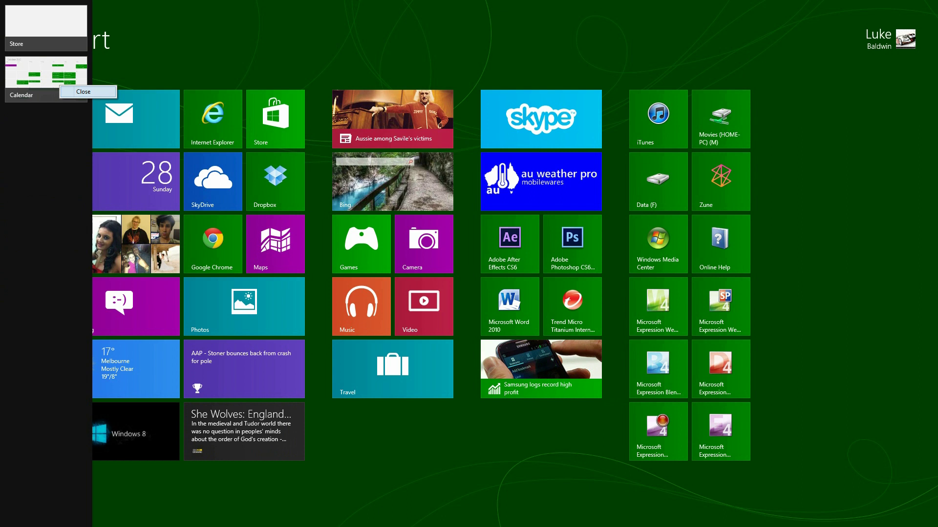
pyautogui.click(89, 90)
pyautogui.rightClick(46, 30)
pyautogui.click(68, 33)
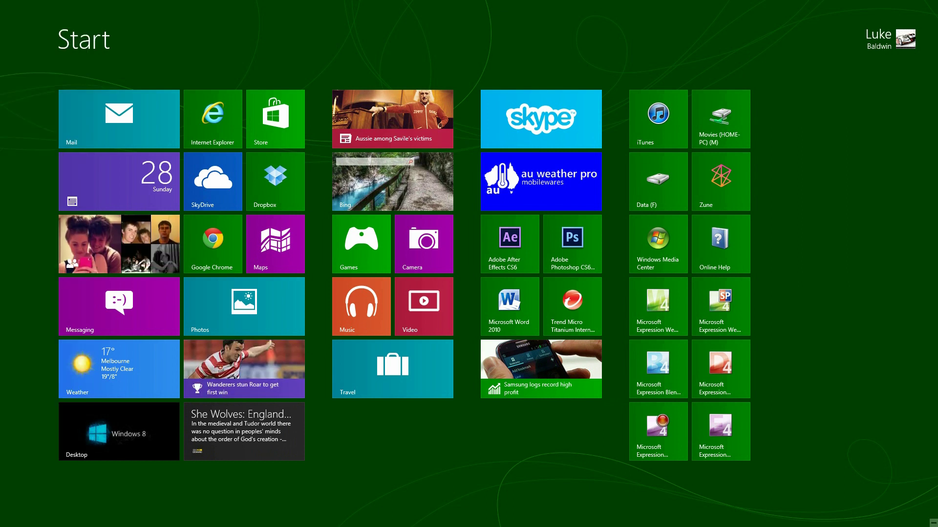
# - Open the Desktop and toggle repeatedly between it and the Start screen, ending on the Start screen
pyautogui.click(119, 431)
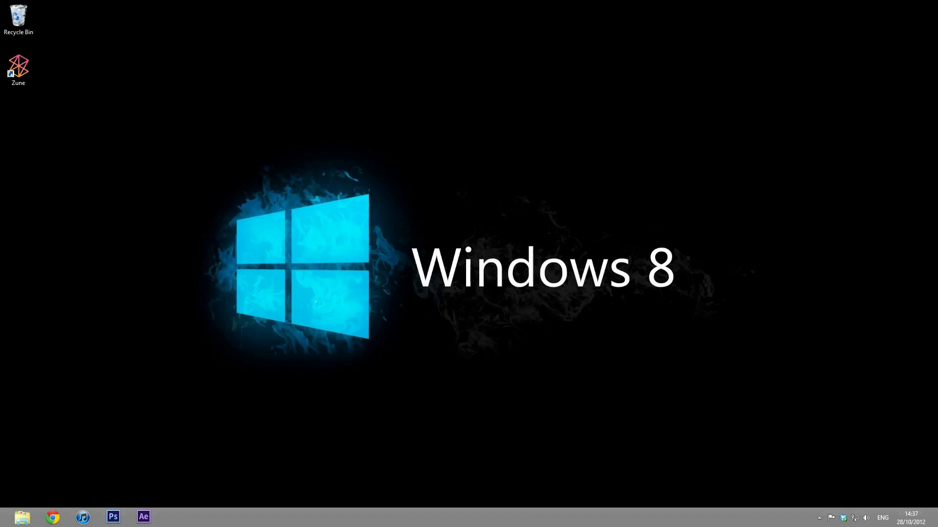
pyautogui.press('super')
pyautogui.press('super')
pyautogui.press('super')
pyautogui.press('super')
pyautogui.press('super')
pyautogui.press('super')
pyautogui.press('super')
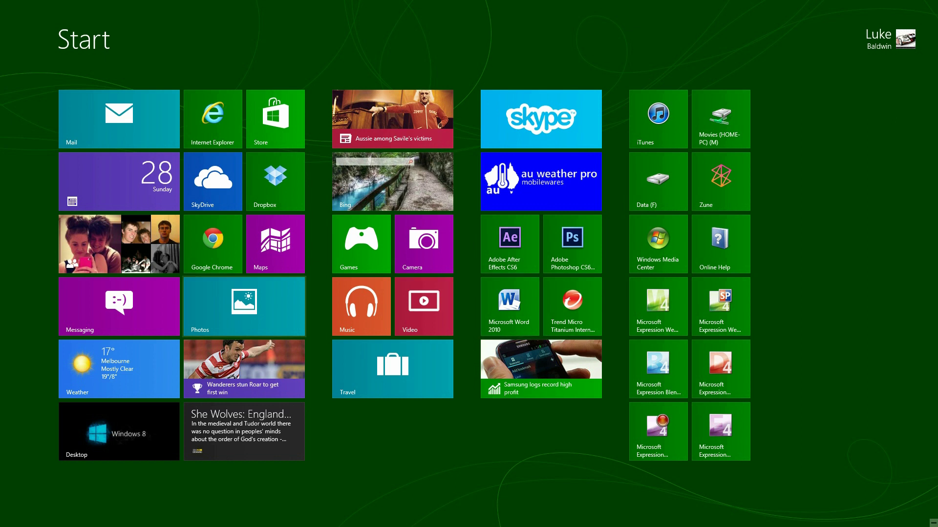
# - Switch to the Desktop through its corner preview and back, and toggle between the Start screen and Mail
pyautogui.moveTo(2, 496)
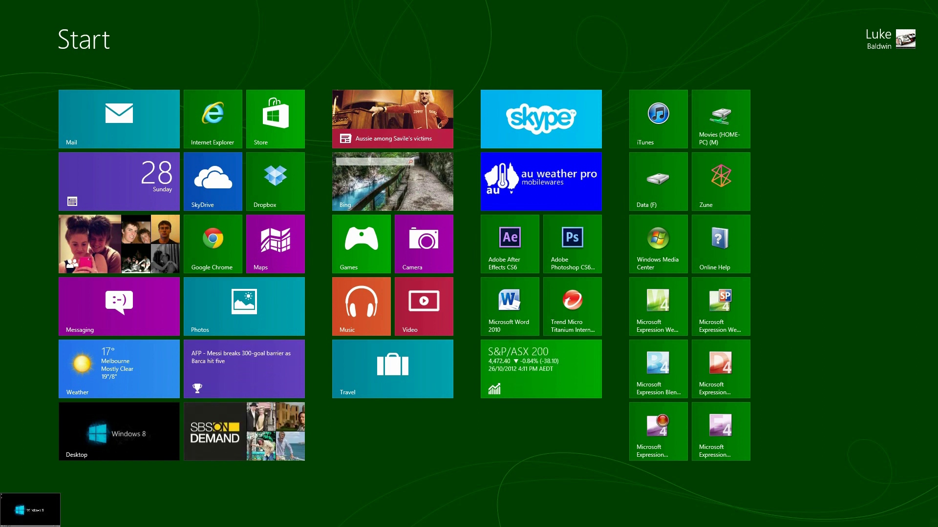
pyautogui.click(1, 495)
pyautogui.press('super')
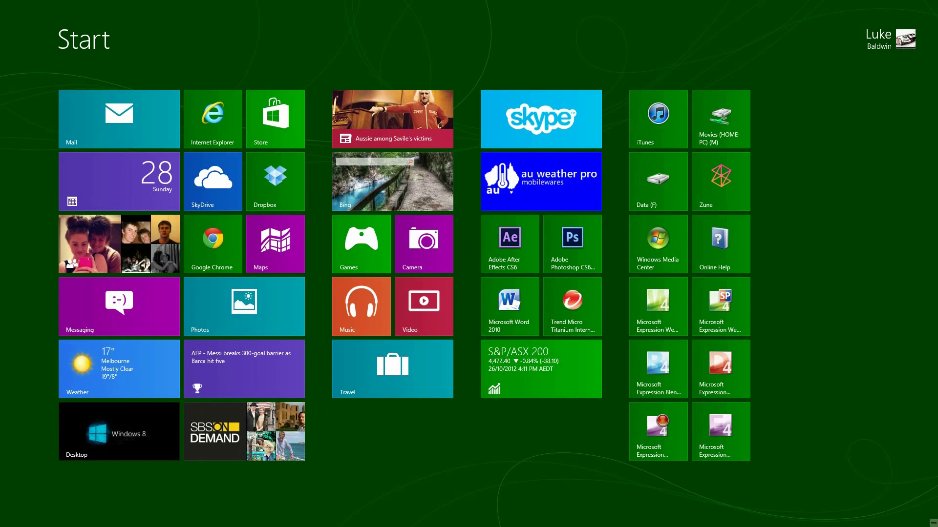
pyautogui.press('super')
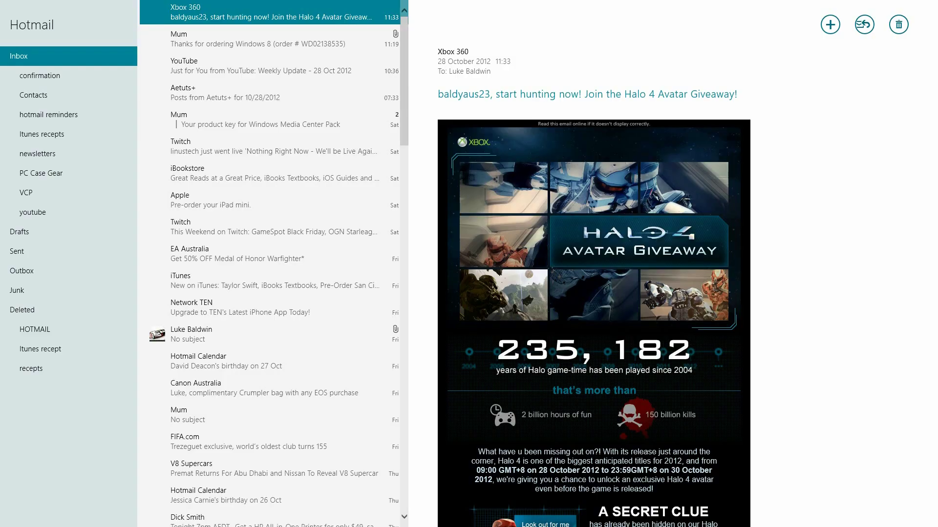
pyautogui.press('super')
# - Display the full list of installed apps from the Start screen, browse through it and return to the Start screen
pyautogui.moveTo(2, 3)
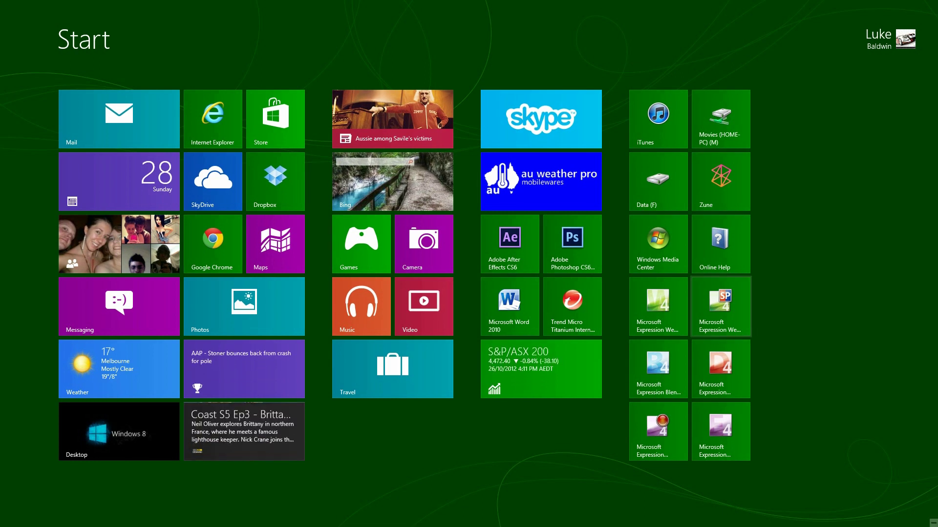
pyautogui.press('super+z')
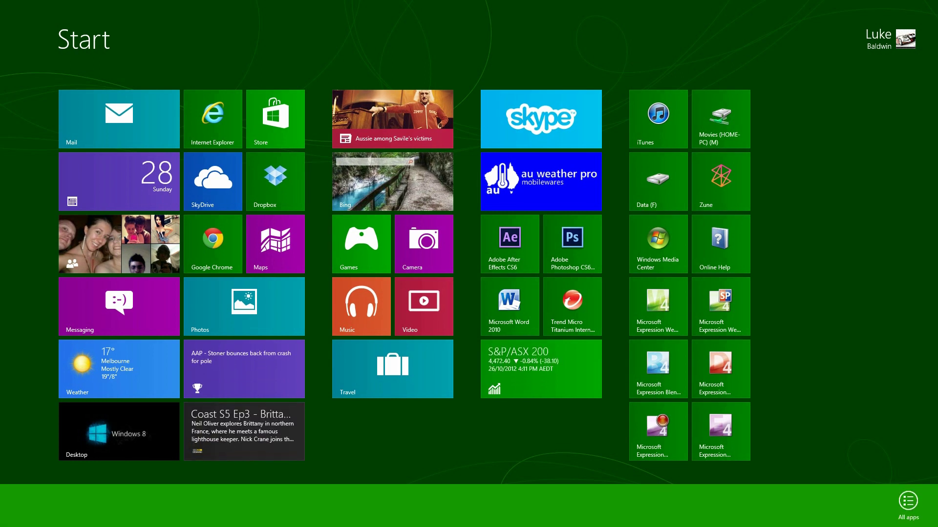
pyautogui.click(908, 501)
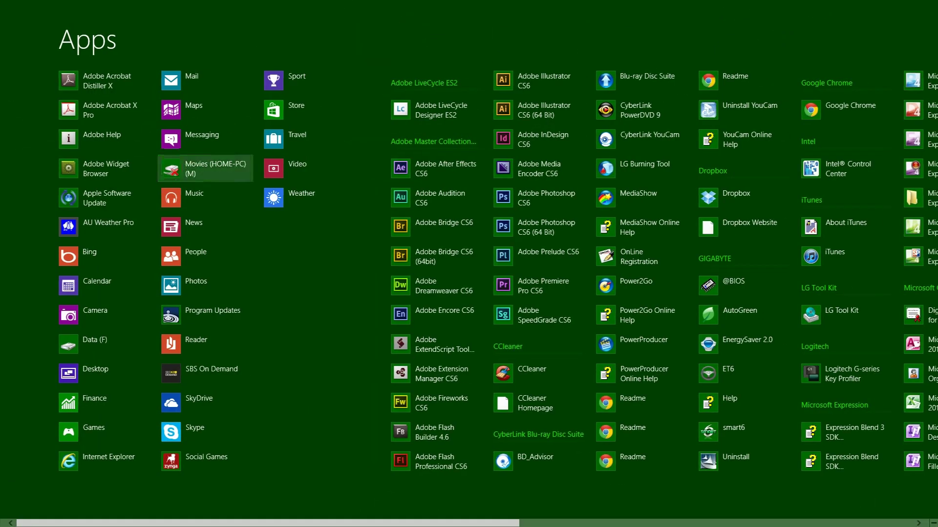
pyautogui.hscroll(10, 184, 168)
pyautogui.hscroll(-10, 429, 403)
pyautogui.press('super')
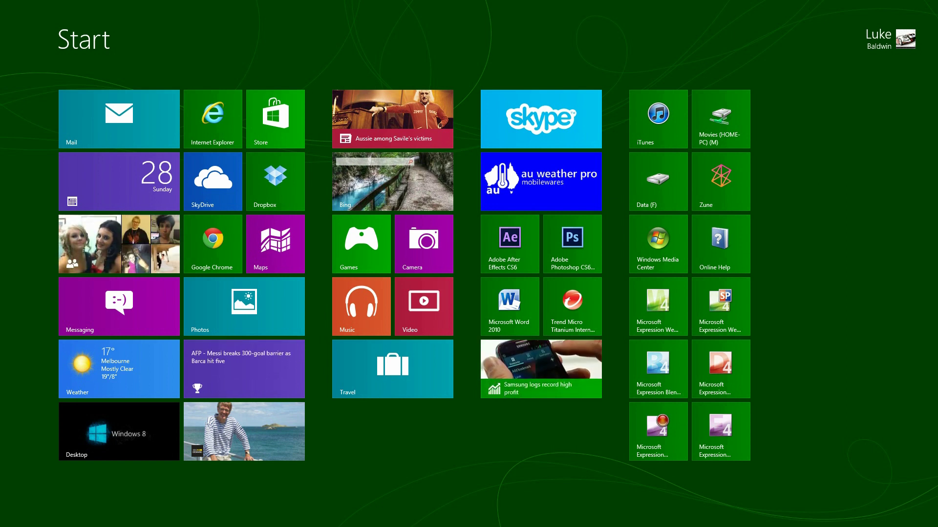
# - Search for "aud" from the Start screen and view the settings and file results before returning to the app results
pyautogui.write('aud')
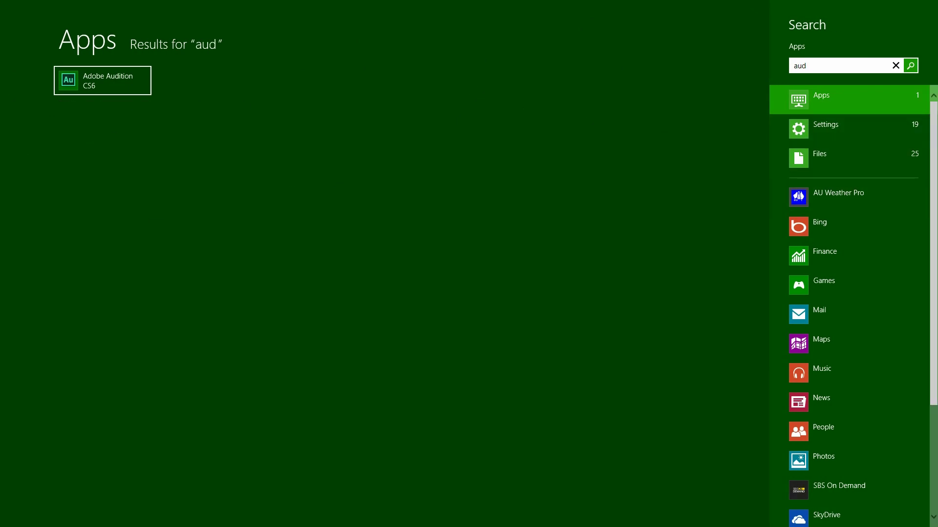
pyautogui.click(849, 129)
pyautogui.click(849, 159)
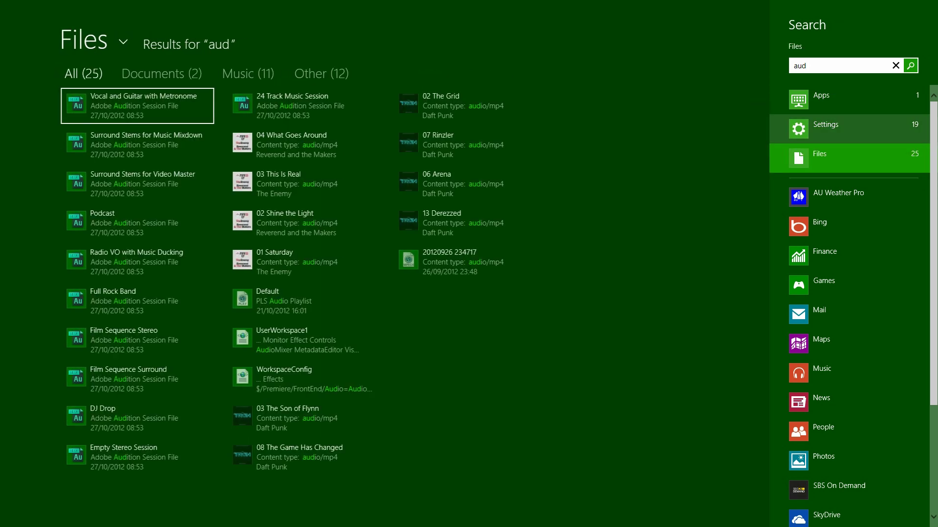
pyautogui.click(826, 100)
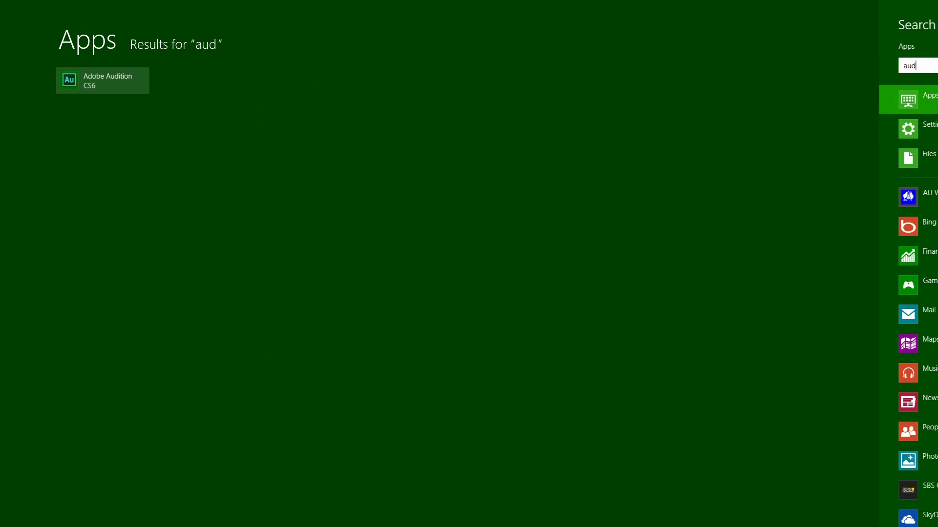
# - Pin Adobe Audition CS6 to the Start screen, and move its tile into a separate group and back beside Movies (HOME-PC)
pyautogui.rightClick(102, 80)
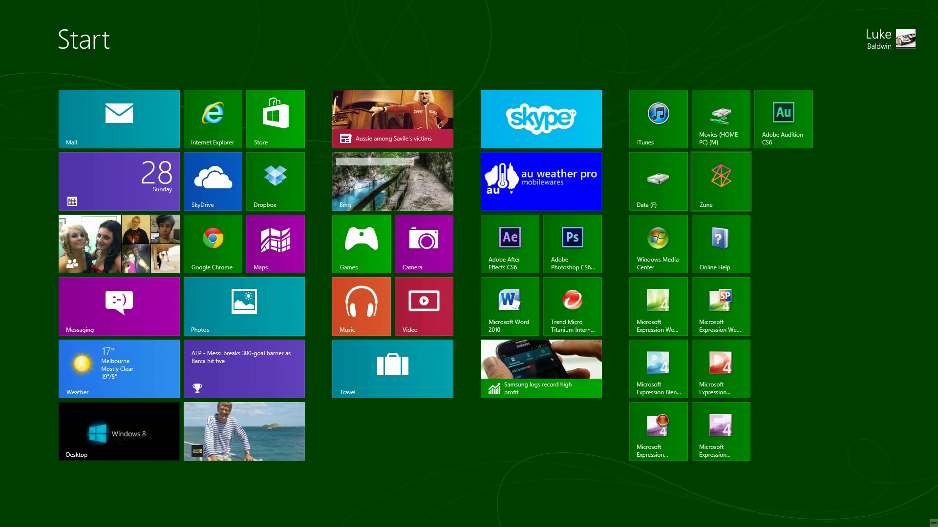
pyautogui.moveTo(783, 119); pyautogui.dragTo(819, 223)
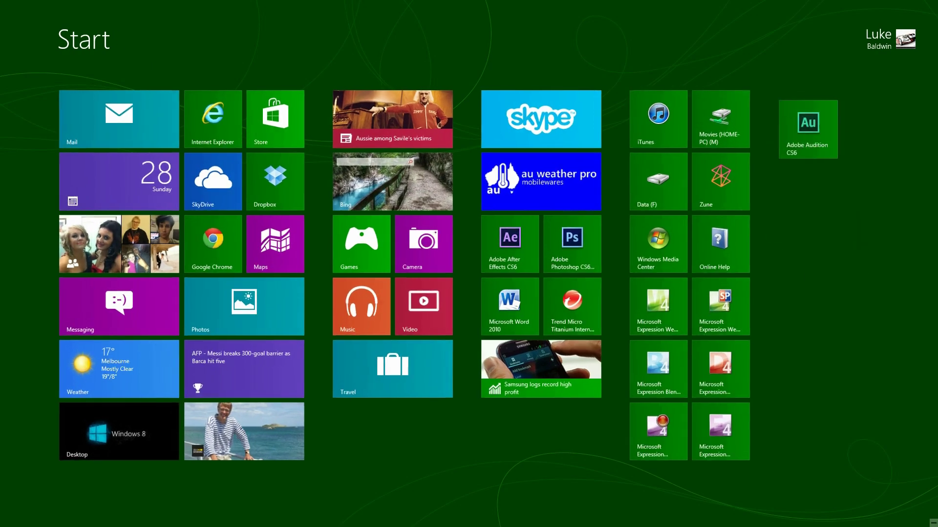
pyautogui.moveTo(806, 127); pyautogui.dragTo(774, 146)
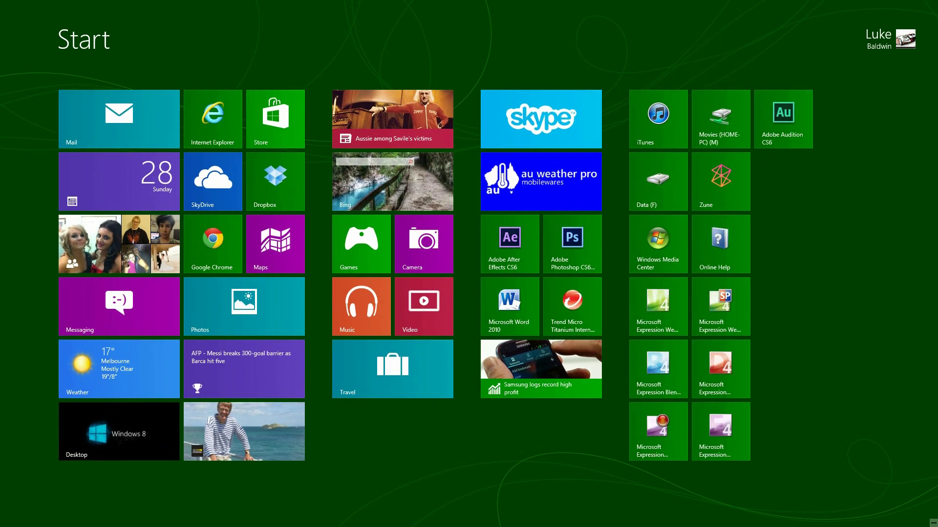